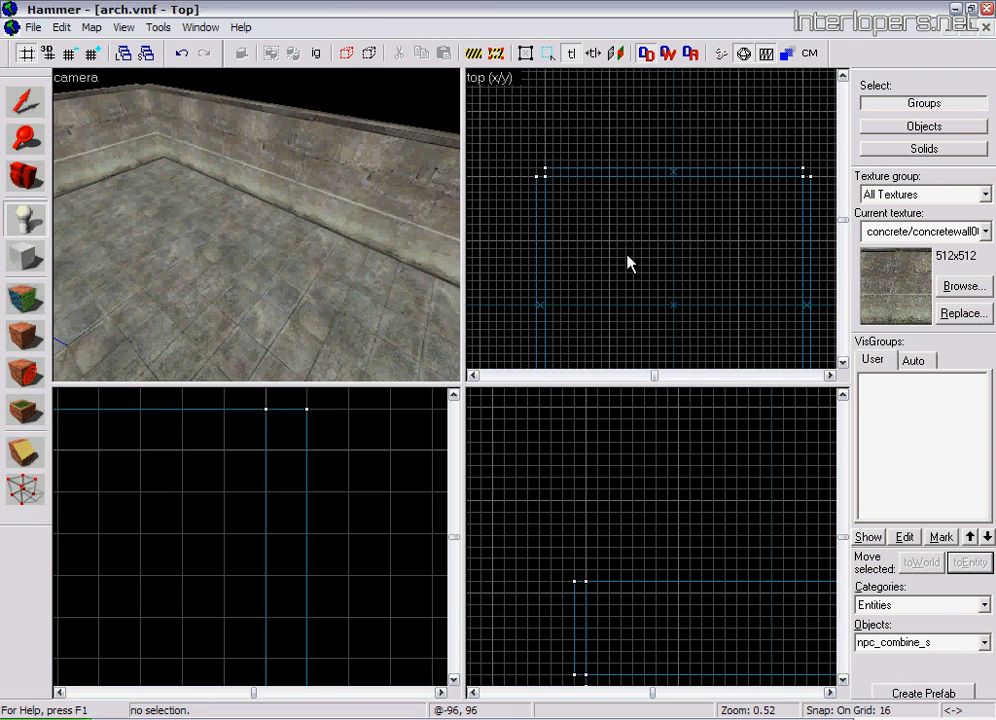
# Place an npc_combine_s entity on the room's floor near the wall
pyautogui.click(25, 175)
pyautogui.moveTo(258, 228)
pyautogui.mouseDown()
pyautogui.moveTo(256, 242)
pyautogui.moveTo(251, 226)
pyautogui.moveTo(270, 216)
pyautogui.moveTo(255, 212)
pyautogui.moveTo(276, 229)
pyautogui.moveTo(258, 231)
pyautogui.mouseUp()
pyautogui.click(26, 221)
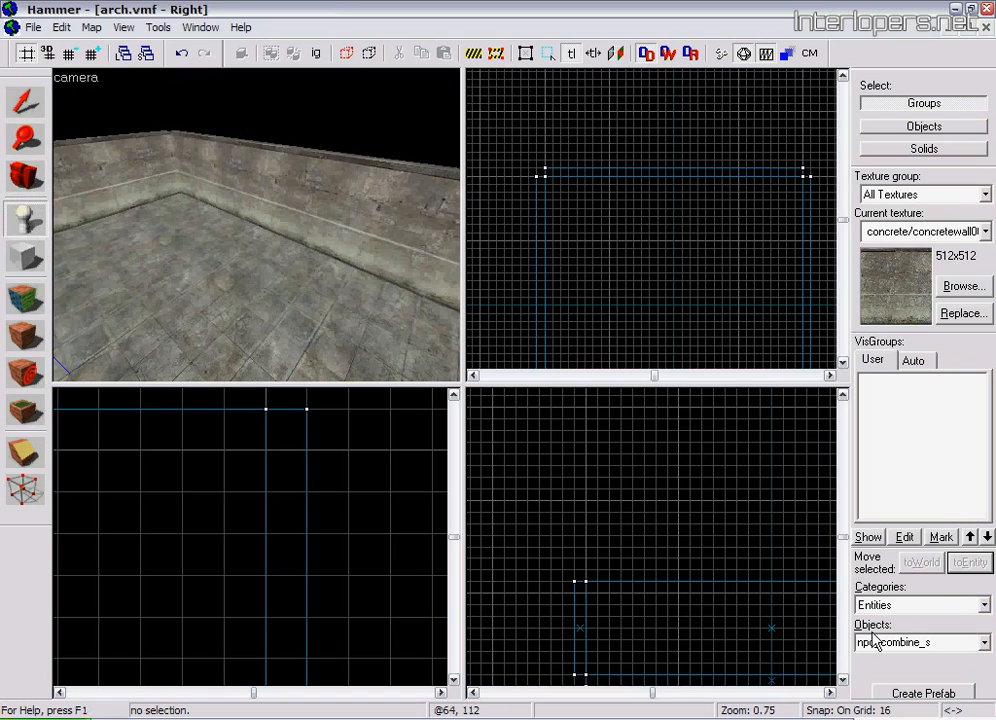
pyautogui.click(285, 270)
pyautogui.hotkey('shift', 'c')
pyautogui.moveTo(285, 270)
pyautogui.mouseDown()
pyautogui.moveTo(256, 222)
pyautogui.moveTo(271, 238)
pyautogui.moveTo(260, 229)
pyautogui.mouseUp()
# Name the npc_combine_s entity combine_soldier in its object properties and apply the change
pyautogui.click(25, 102)
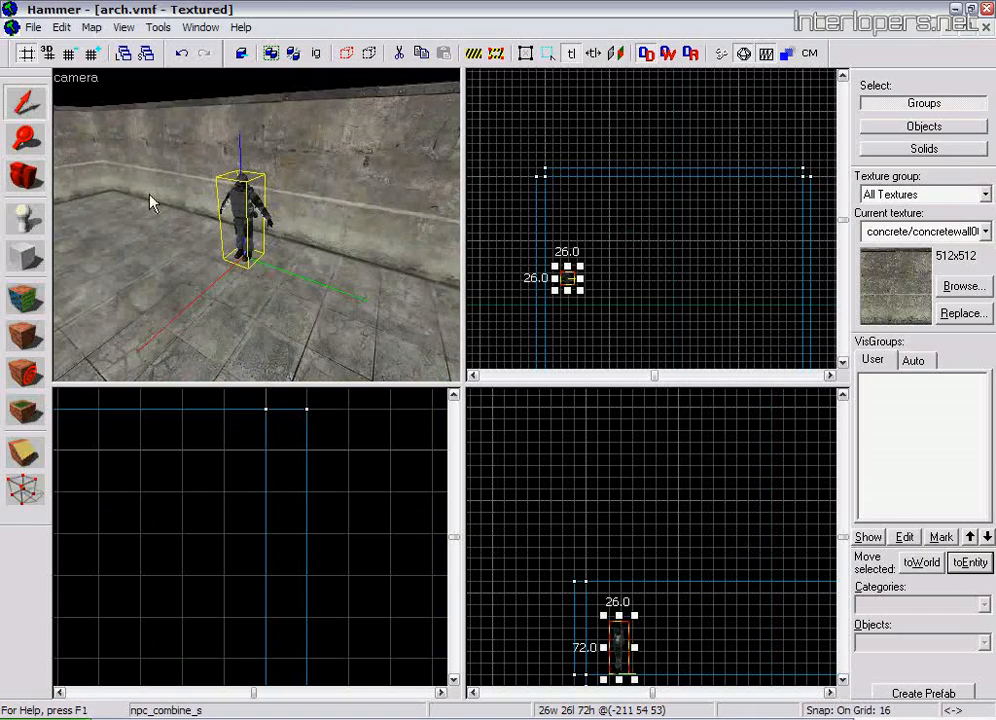
pyautogui.hotkey('alt', 'Return')
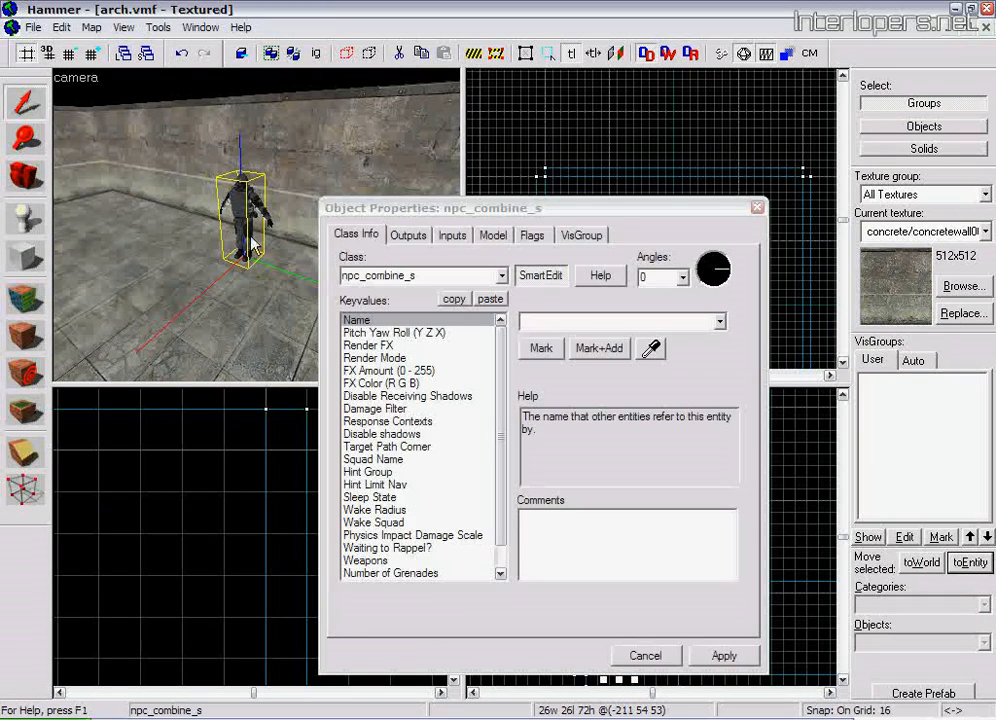
pyautogui.click(545, 321)
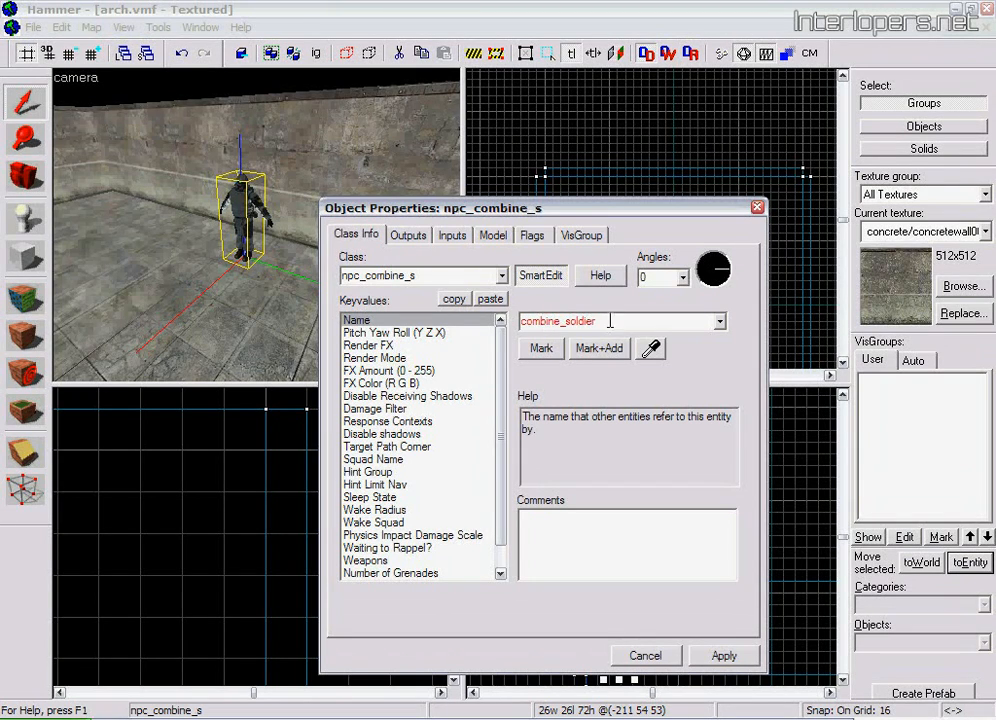
pyautogui.click(713, 656)
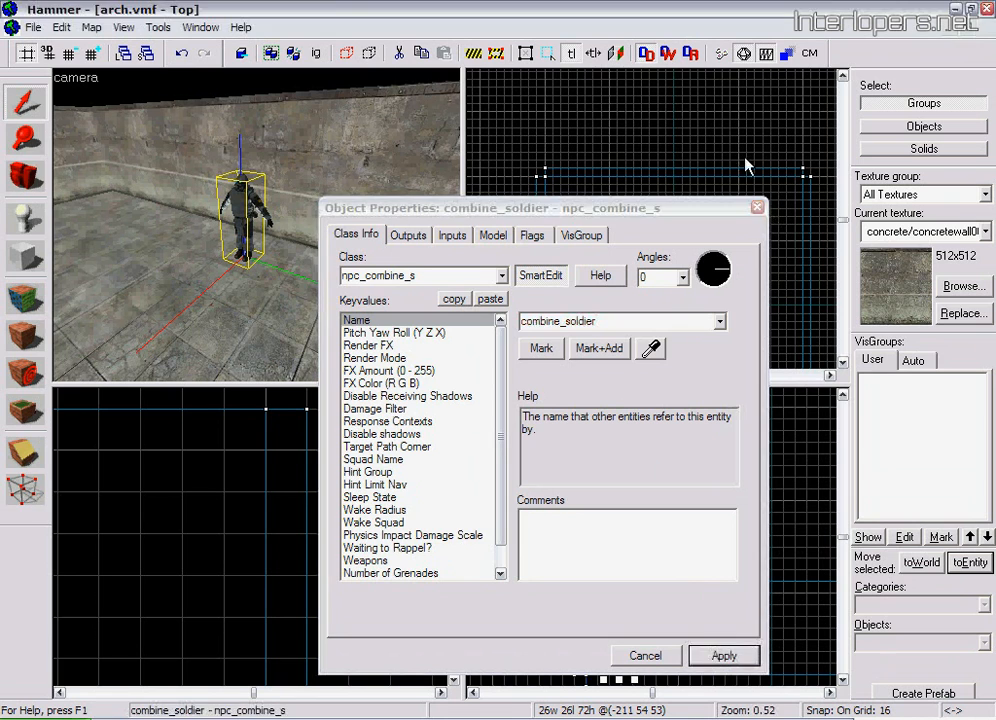
pyautogui.click(757, 208)
pyautogui.click(668, 143)
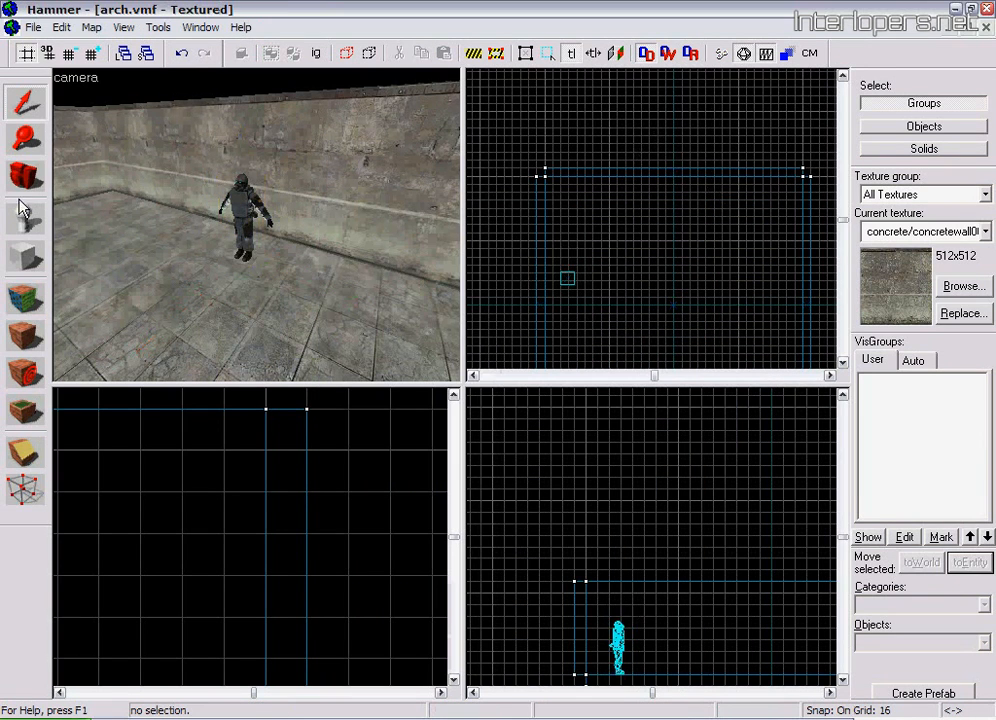
# Place an ai_goal_assault entity on the wall above the combine soldier
pyautogui.click(24, 178)
pyautogui.moveTo(187, 229); pyautogui.dragTo(257, 226)
pyautogui.click(24, 218)
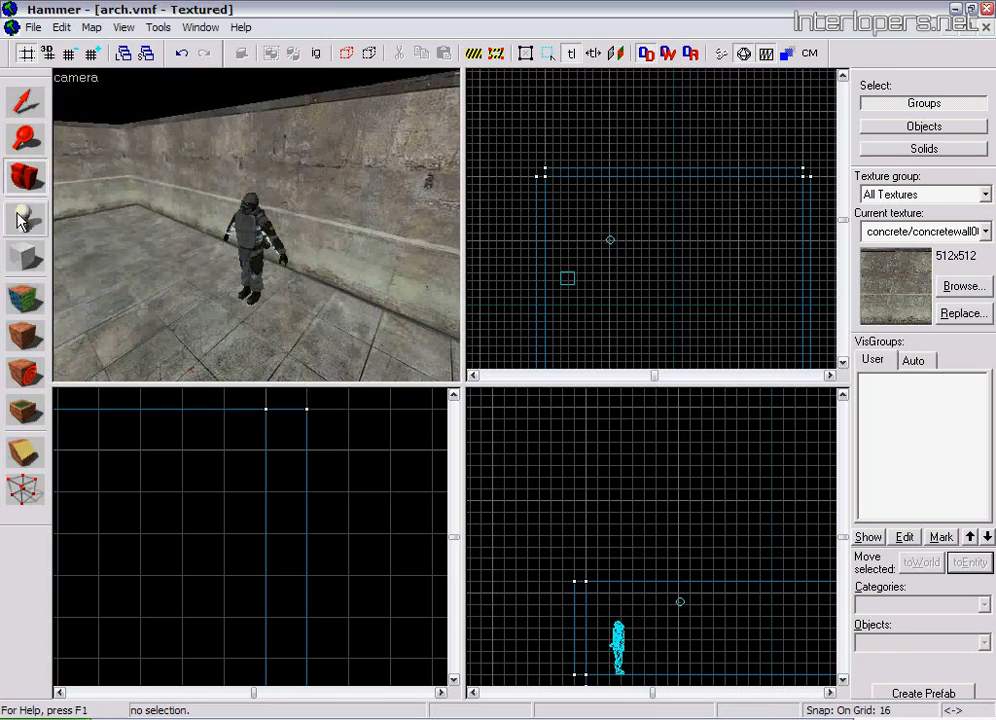
pyautogui.click(985, 645)
pyautogui.moveTo(986, 547); pyautogui.dragTo(988, 429)
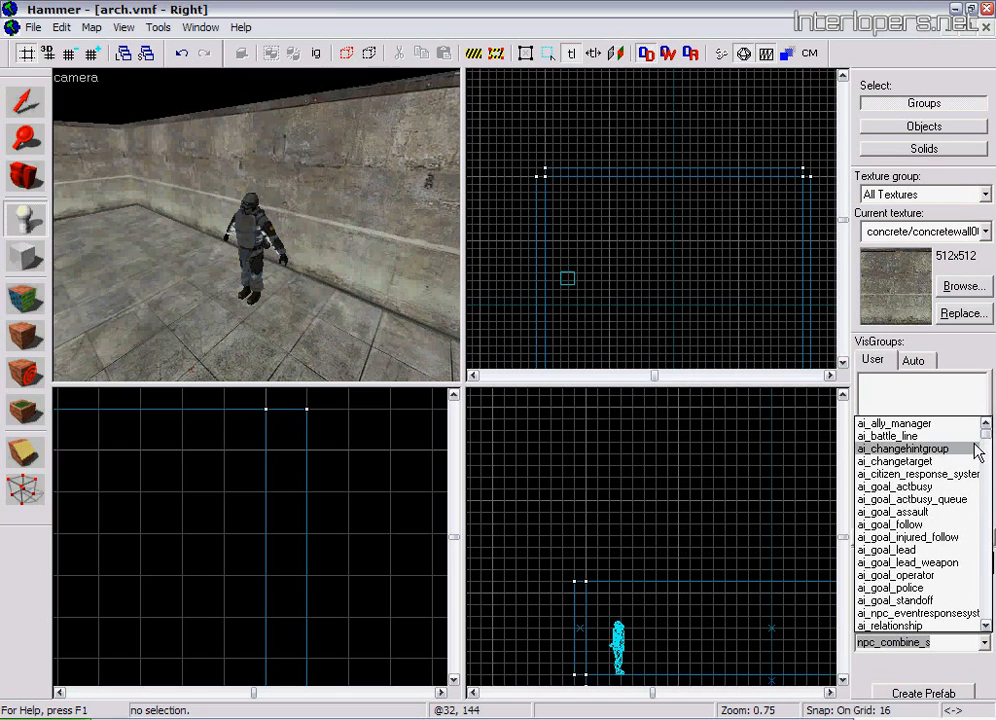
pyautogui.click(921, 511)
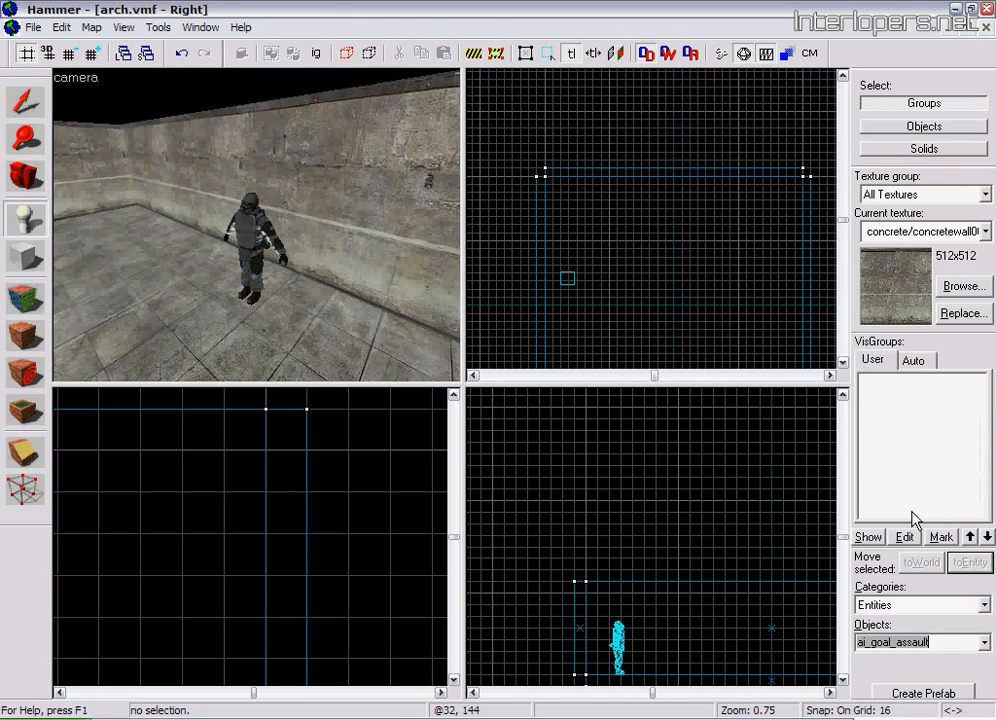
pyautogui.click(270, 155)
# Place an assault_rallypoint entity on the floor just in front of the combine soldier
pyautogui.click(35, 180)
pyautogui.moveTo(224, 227); pyautogui.dragTo(258, 226)
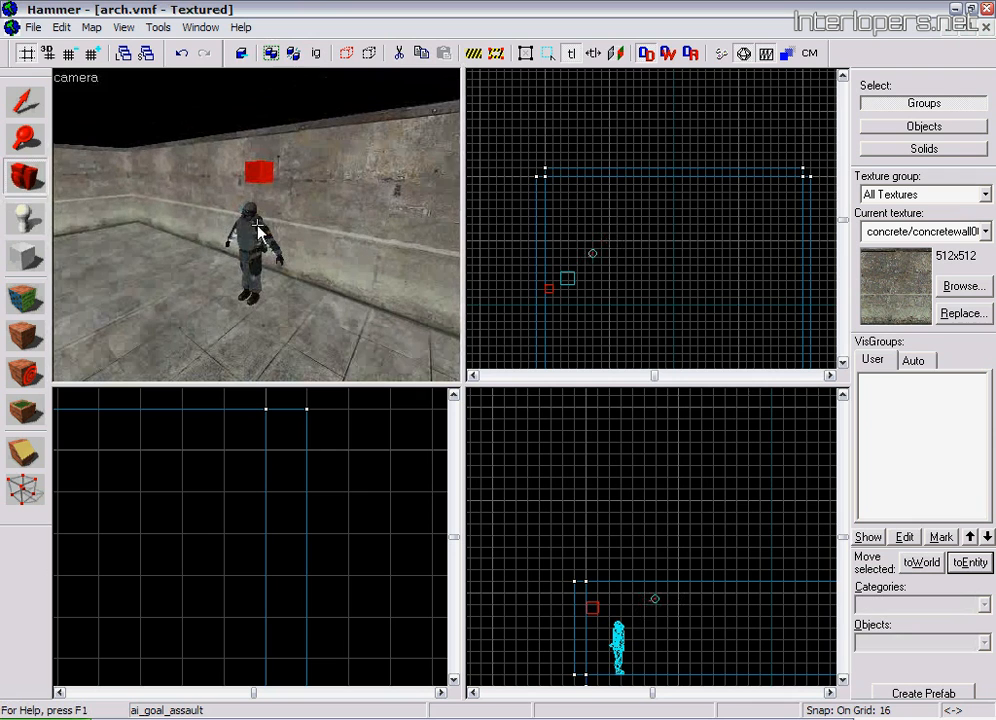
pyautogui.click(28, 225)
pyautogui.click(985, 643)
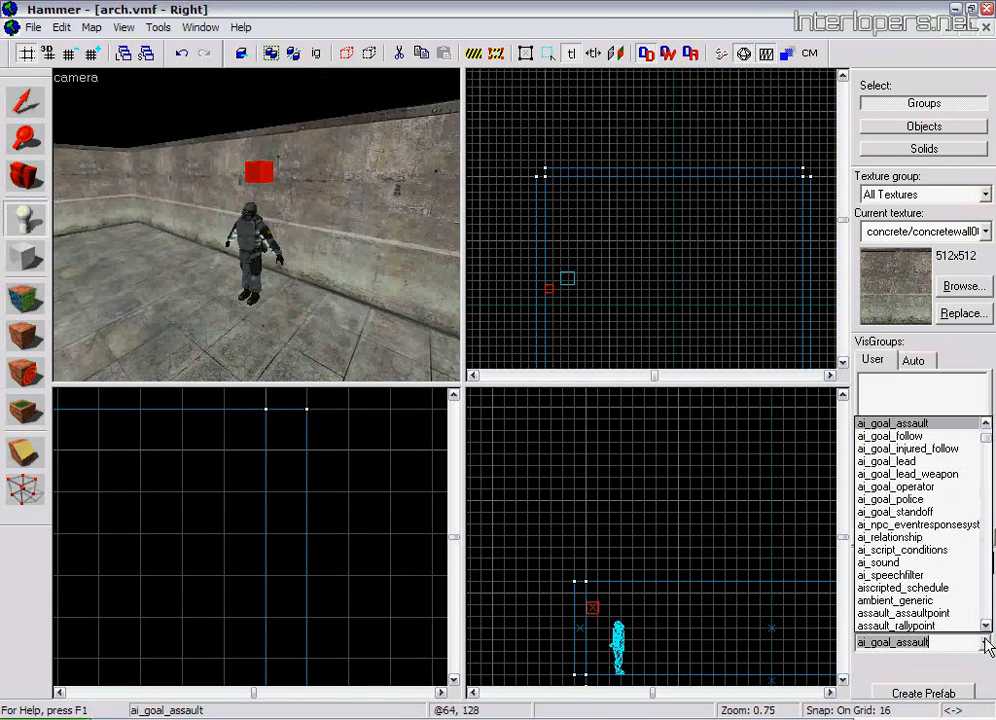
pyautogui.click(933, 626)
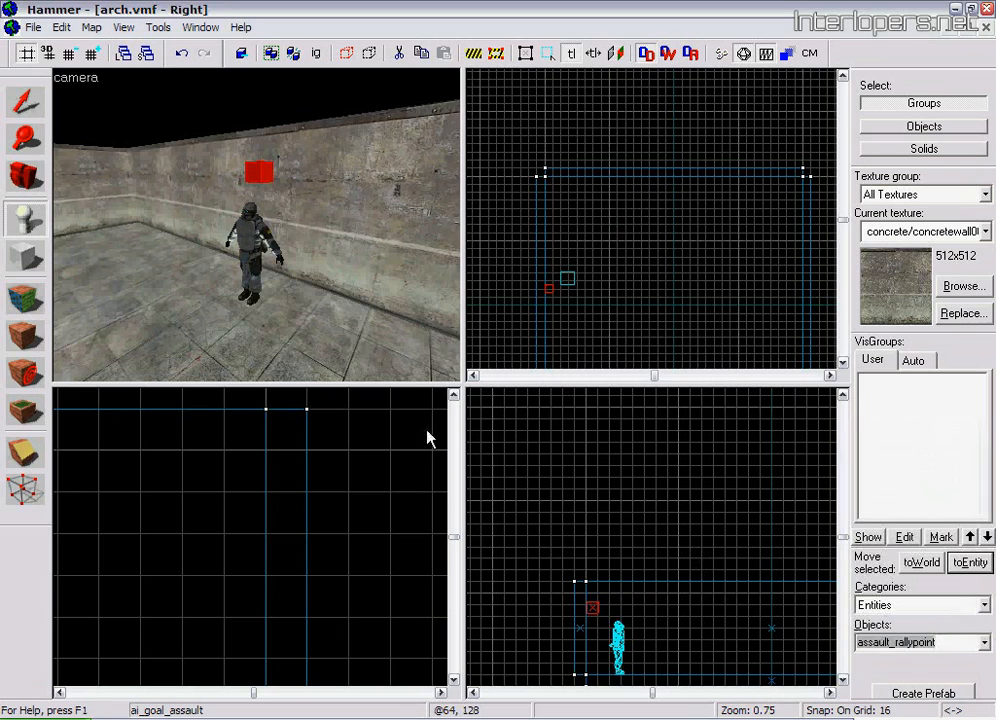
pyautogui.click(223, 314)
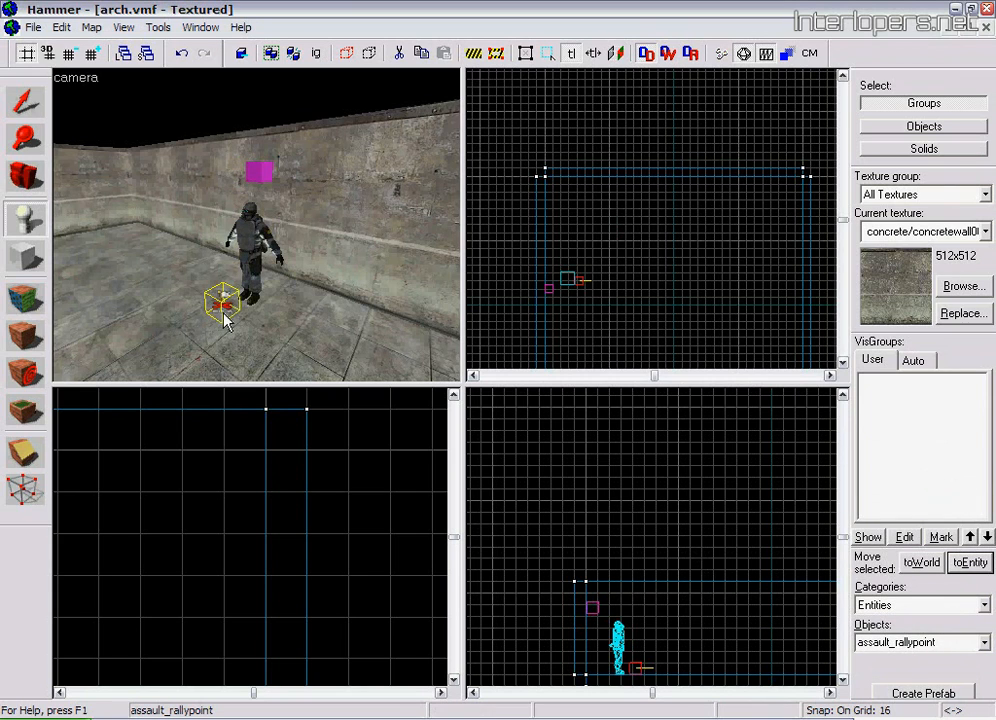
# Place an assault_assaultpoint entity on the floor at the side of the room opposite the soldier
pyautogui.click(14, 174)
pyautogui.moveTo(216, 242); pyautogui.dragTo(248, 234)
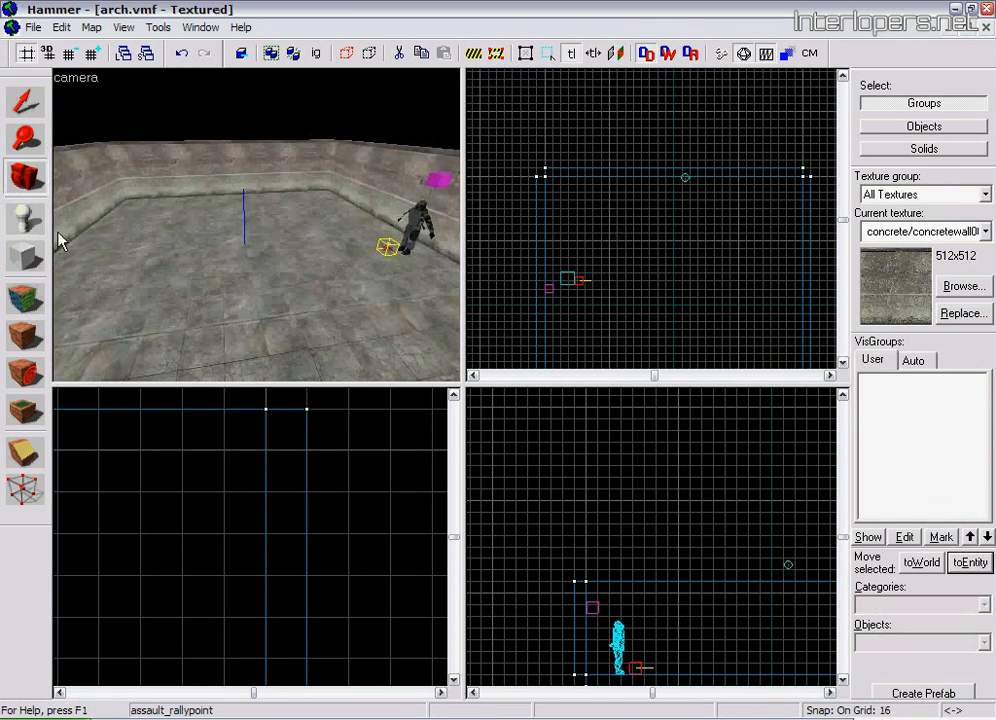
pyautogui.click(27, 222)
pyautogui.click(984, 649)
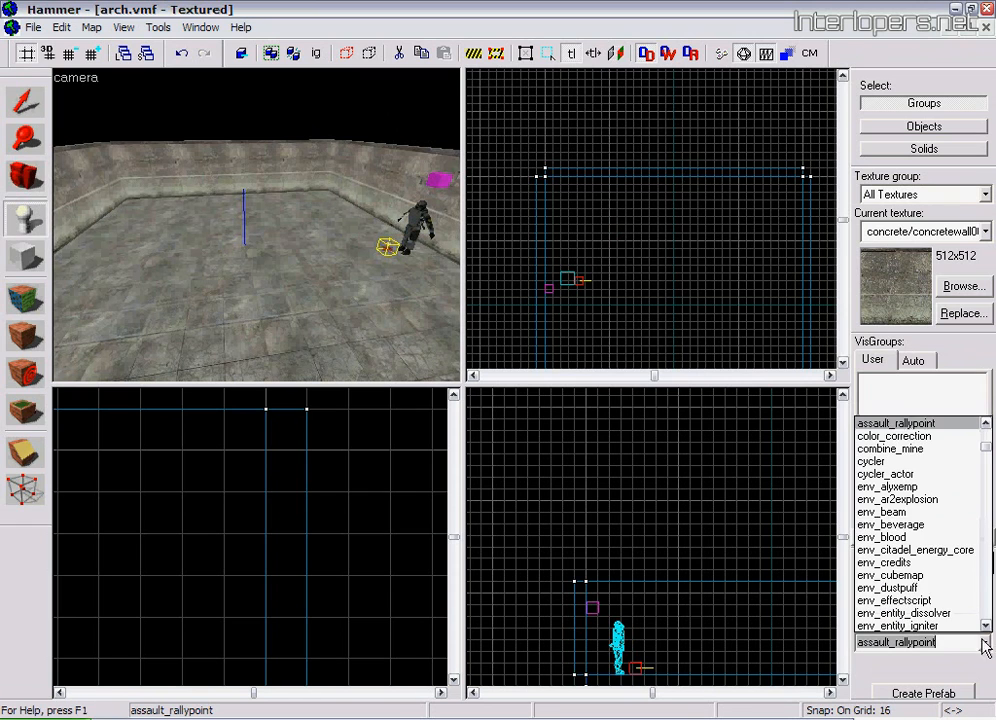
pyautogui.click(986, 424)
pyautogui.click(960, 421)
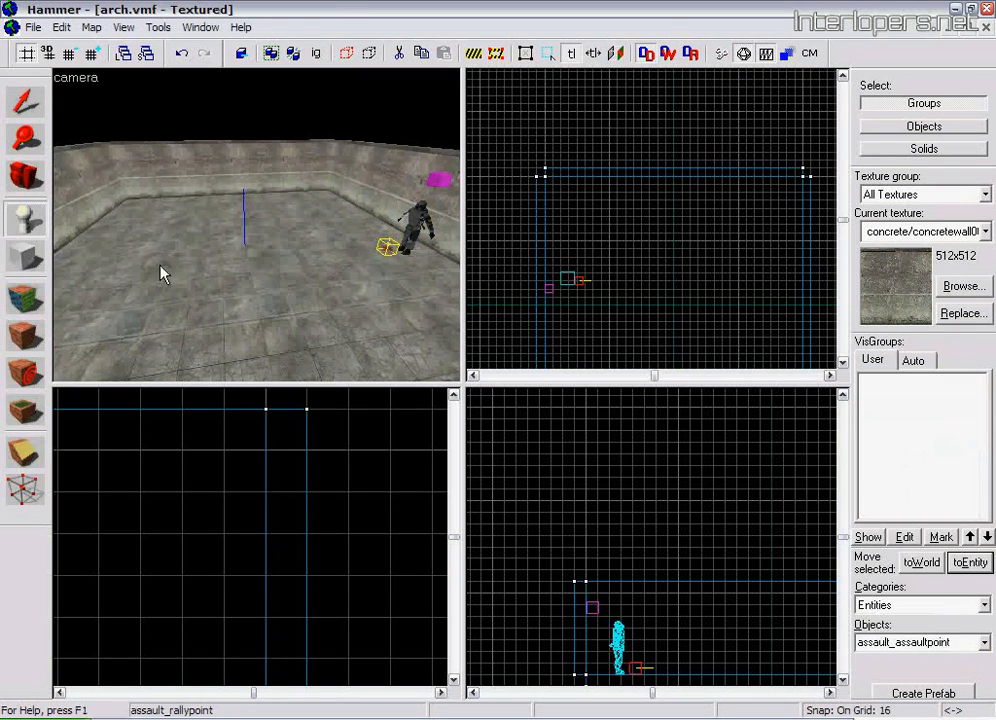
pyautogui.click(82, 263)
pyautogui.click(29, 99)
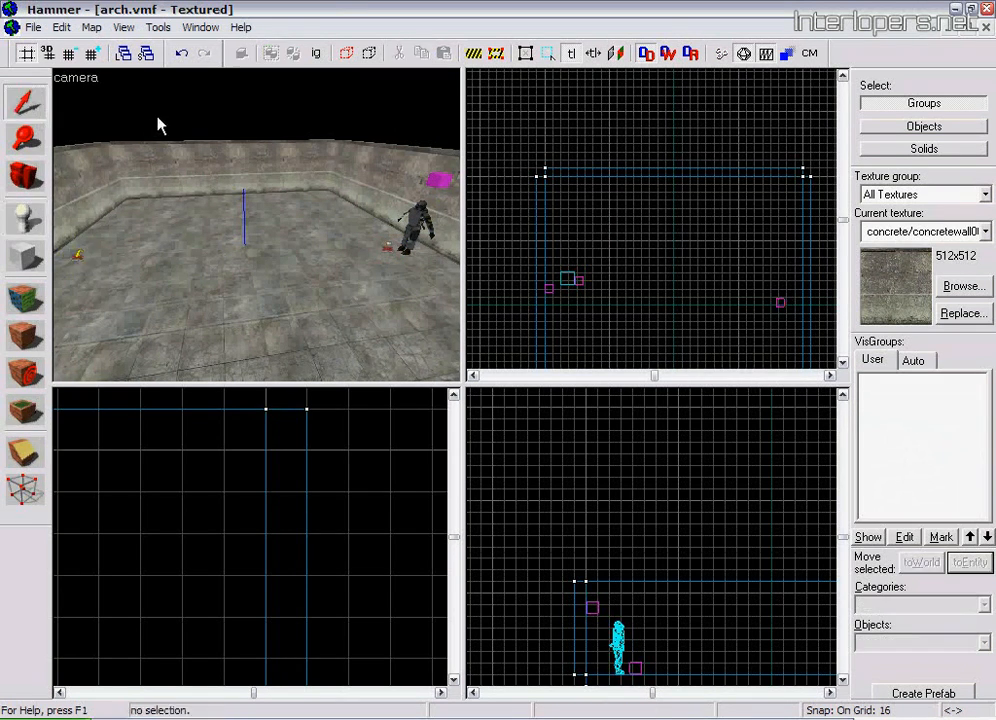
pyautogui.click(20, 178)
pyautogui.moveTo(262, 228); pyautogui.dragTo(255, 226)
pyautogui.click(28, 101)
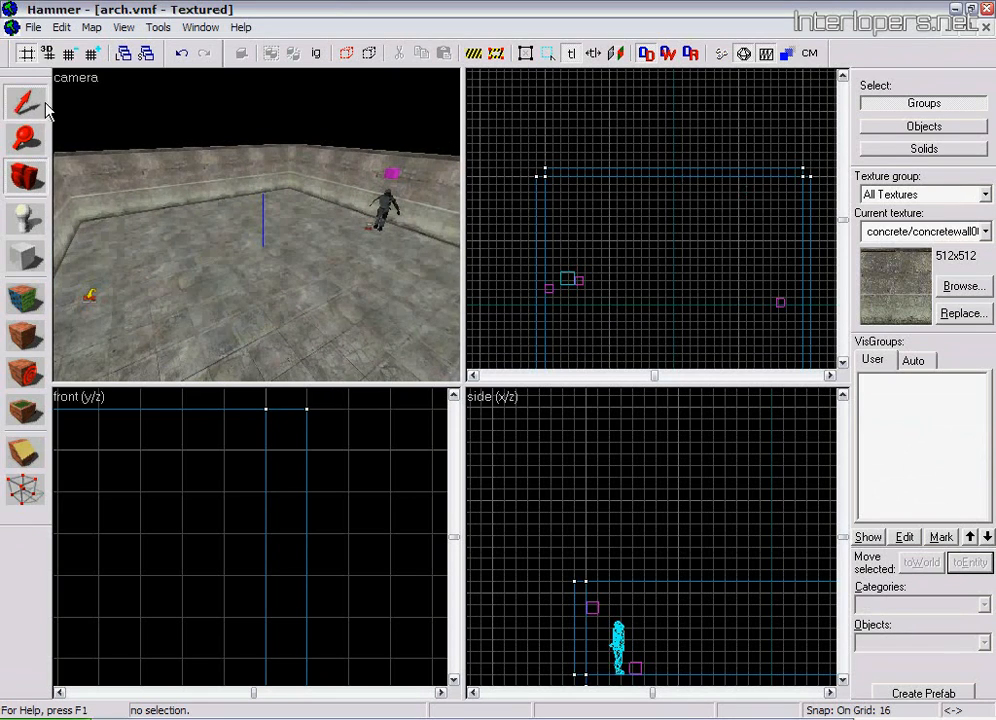
pyautogui.click(390, 177)
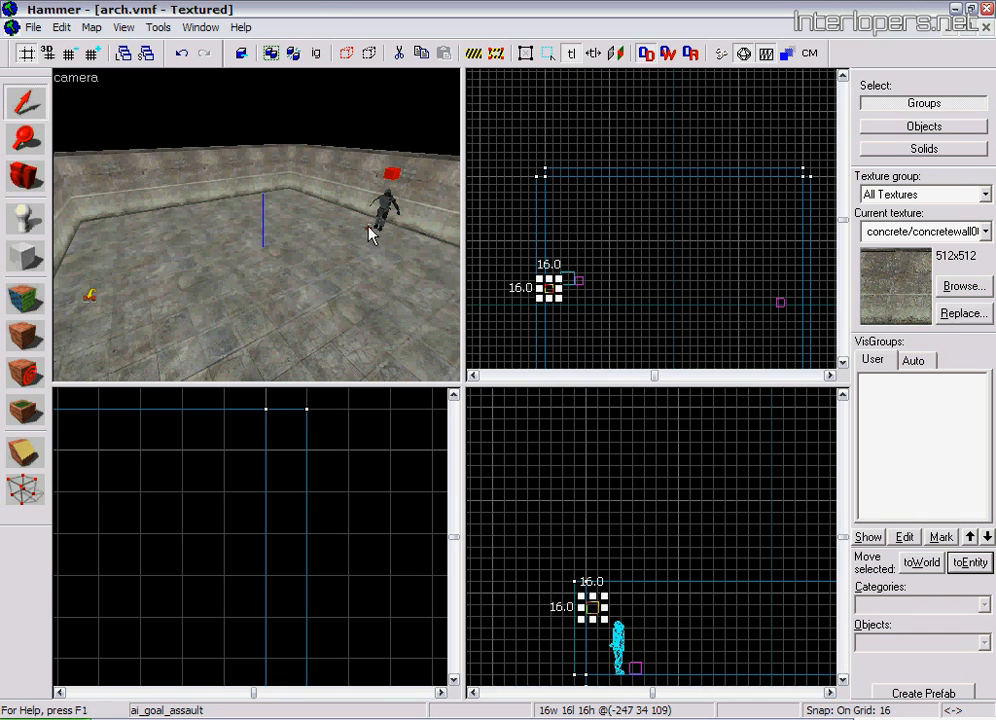
# Name the assault_rallypoint entity beside the soldier rally1 in its object properties
pyautogui.click(24, 173)
pyautogui.moveTo(258, 224)
pyautogui.mouseDown()
pyautogui.moveTo(260, 215)
pyautogui.moveTo(250, 224)
pyautogui.mouseUp()
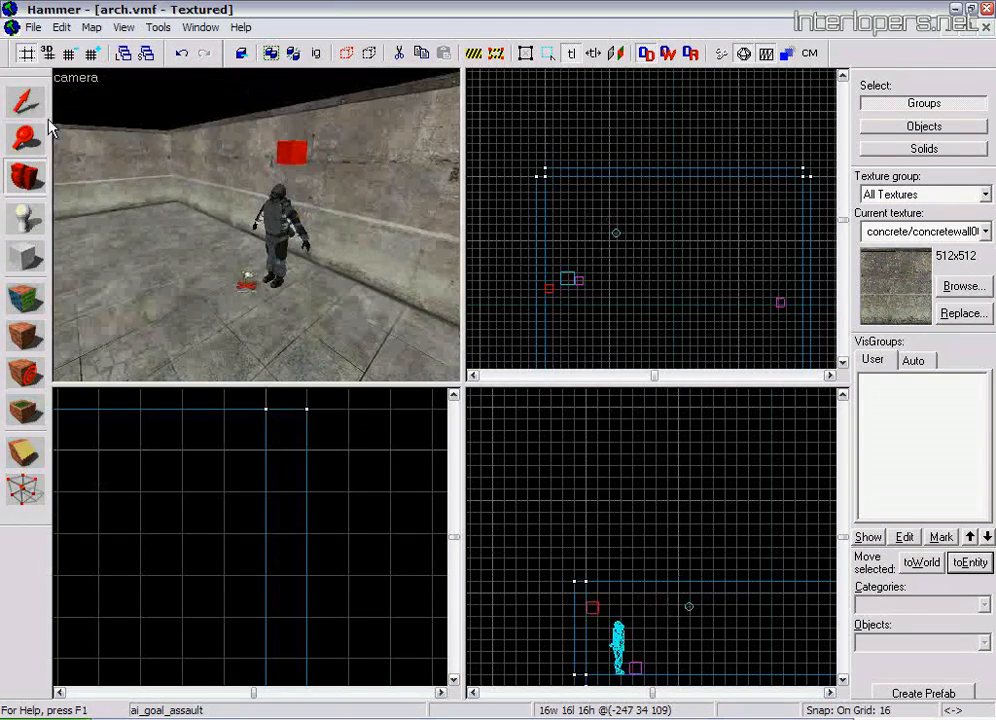
pyautogui.click(24, 101)
pyautogui.doubleClick(248, 290)
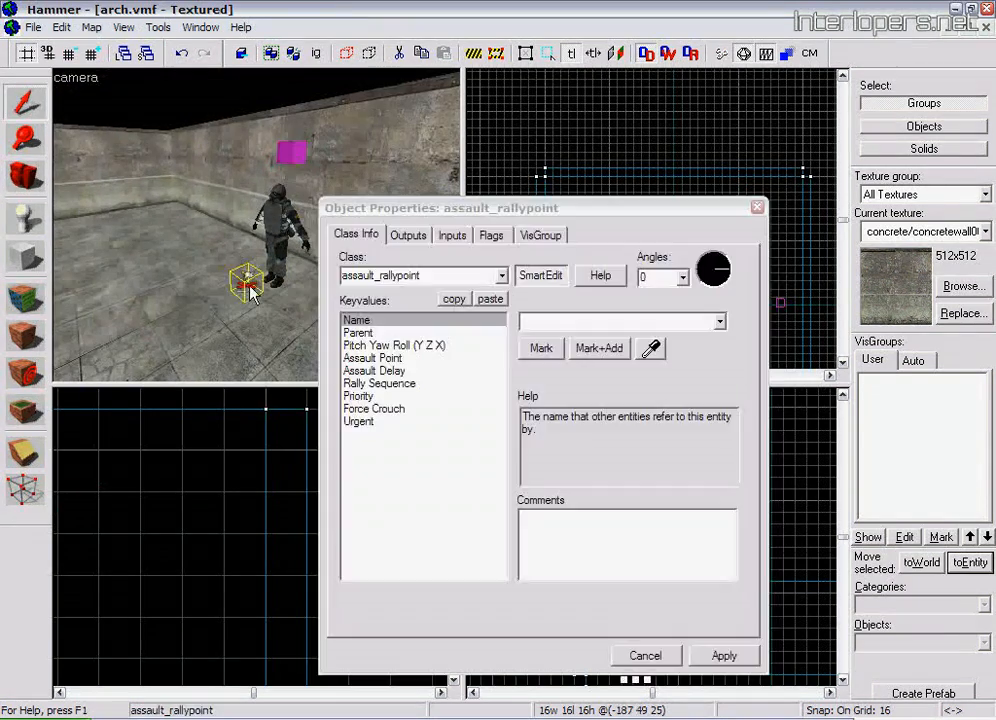
pyautogui.click(553, 320)
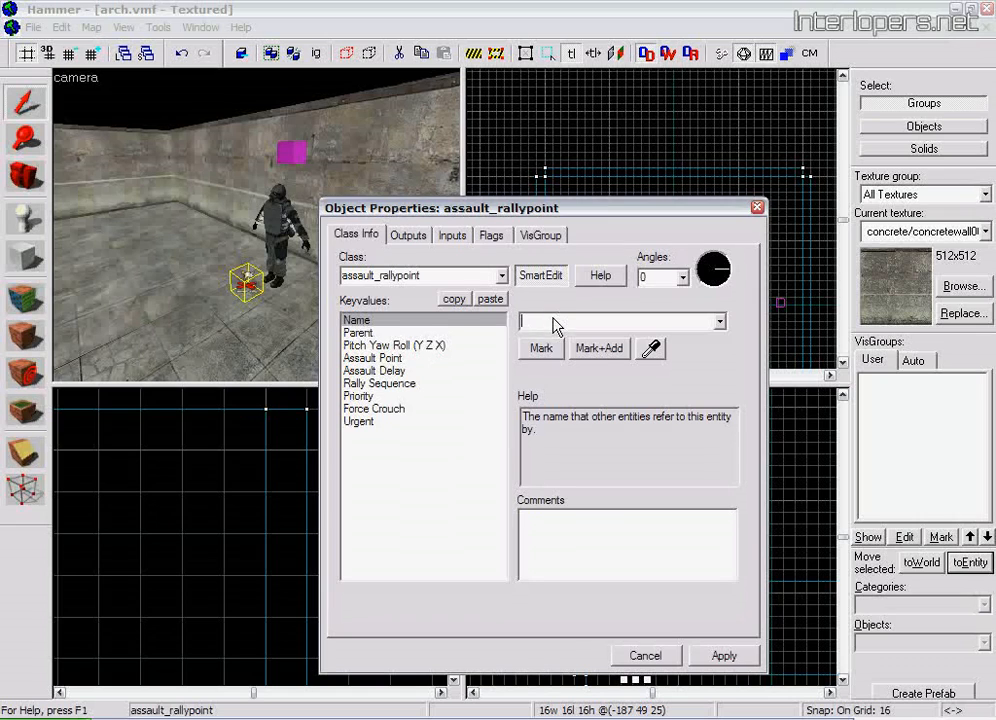
pyautogui.click(758, 208)
# Name the assault_assaultpoint entity on the far side of the room assault1 and deselect it
pyautogui.click(24, 177)
pyautogui.moveTo(58, 189); pyautogui.dragTo(256, 229)
pyautogui.click(25, 100)
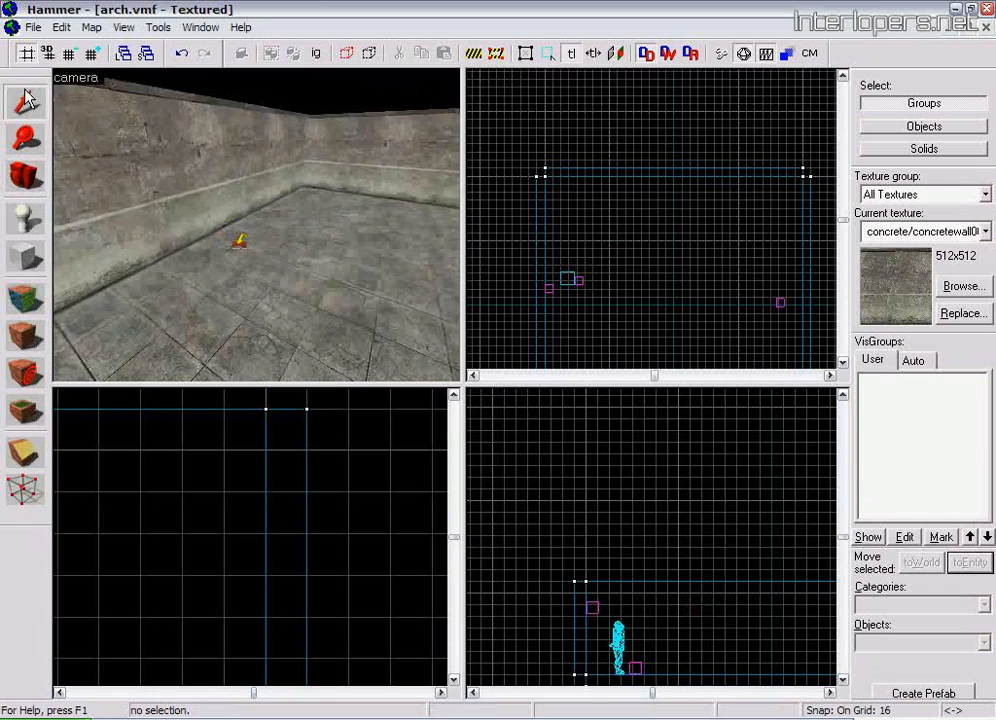
pyautogui.click(241, 246)
pyautogui.hotkey('alt', 'Return')
pyautogui.click(555, 322)
pyautogui.write('assault1')
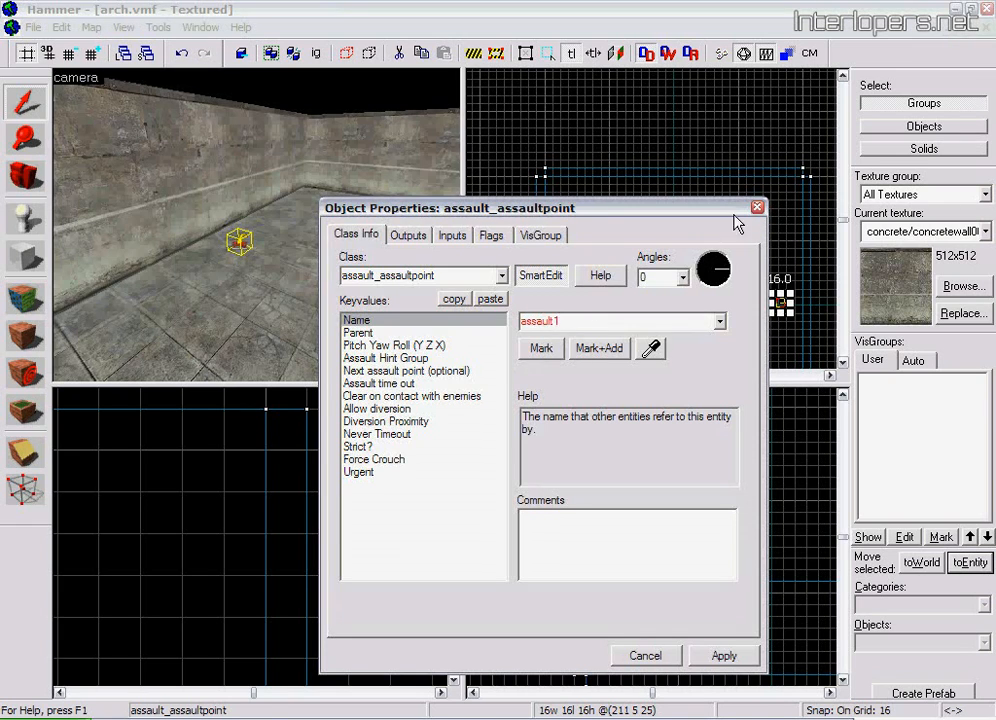
pyautogui.click(757, 208)
pyautogui.click(662, 138)
# Name the ai_goal_assault entity above the soldier goal_assault and apply the change
pyautogui.click(25, 178)
pyautogui.moveTo(257, 230); pyautogui.dragTo(257, 229)
pyautogui.click(14, 106)
pyautogui.doubleClick(256, 148)
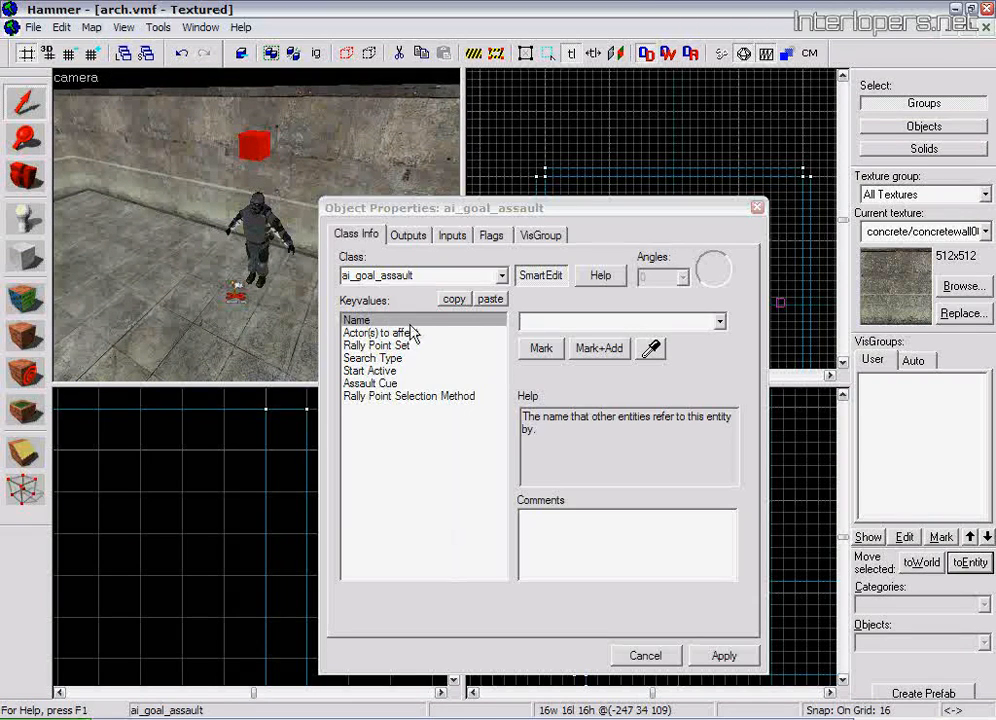
pyautogui.click(533, 322)
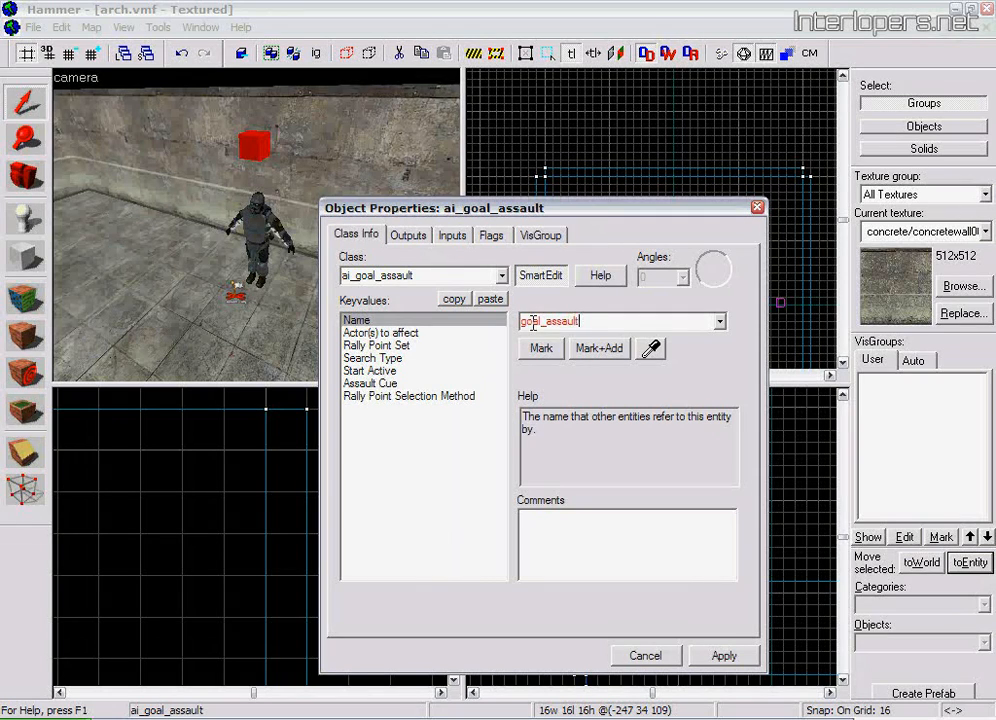
pyautogui.click(724, 655)
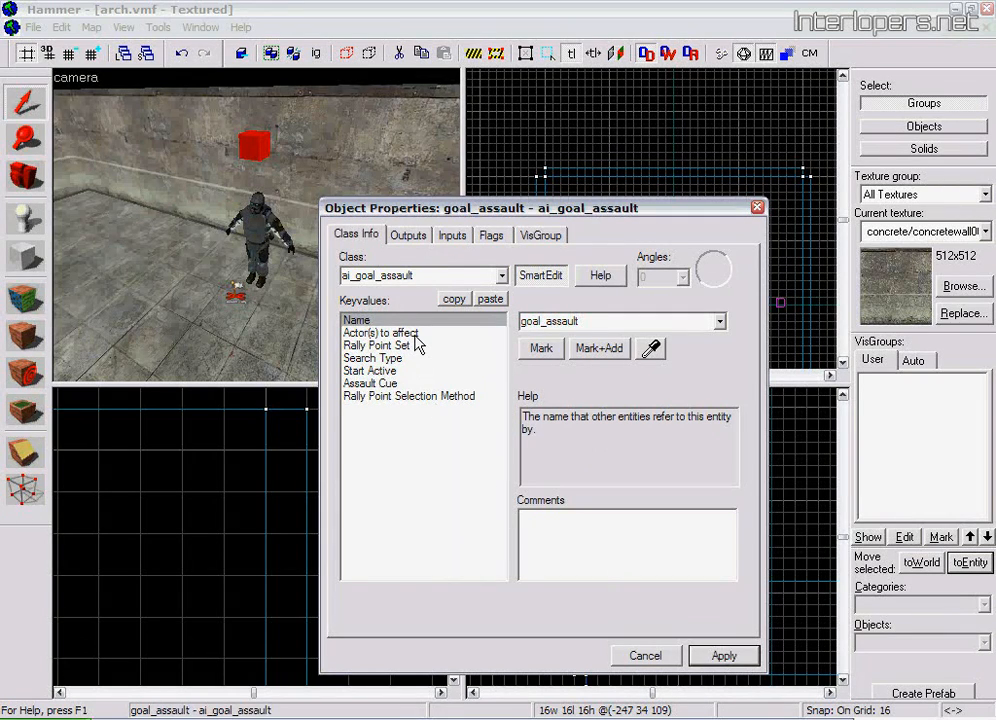
# Set the assault goal's Actor(s) to affect to combine_soldier and pick the rally point beside the soldier as its Rally Point Set
pyautogui.click(418, 336)
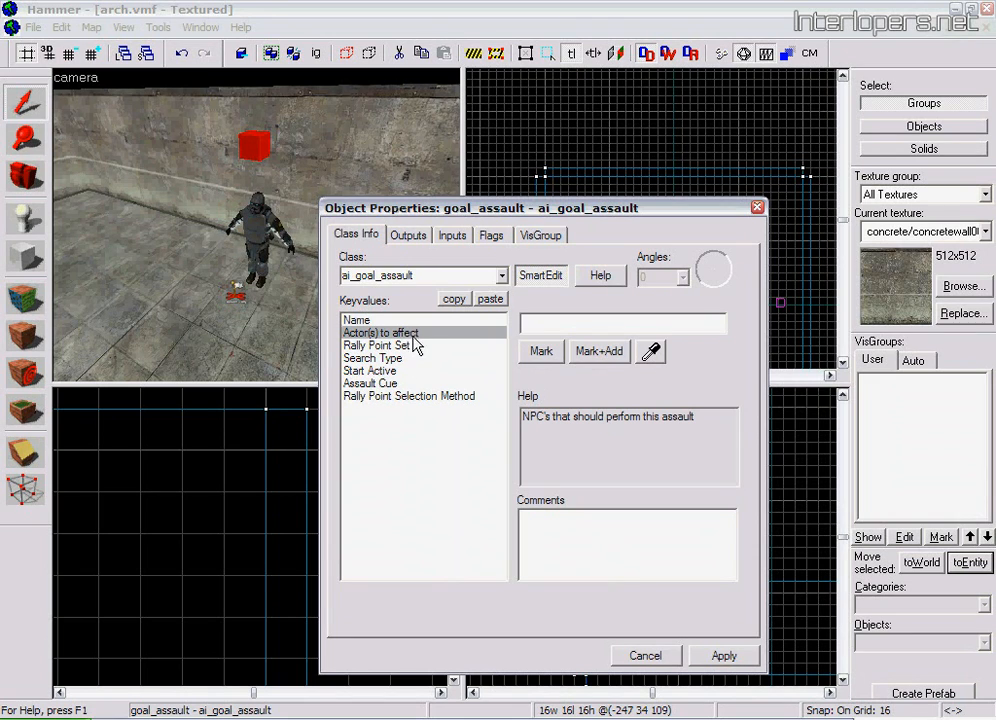
pyautogui.click(651, 352)
pyautogui.click(264, 228)
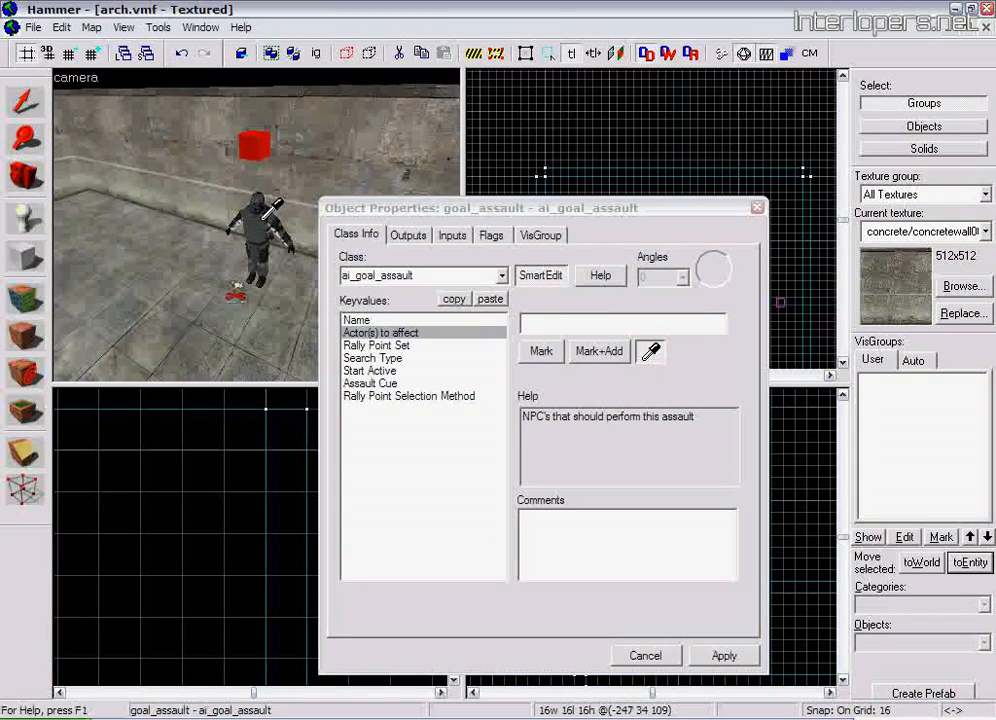
pyautogui.click(389, 345)
pyautogui.click(651, 352)
pyautogui.click(237, 295)
# Set the assault goal's Start Active property to Yes, apply the changes and deselect the entity
pyautogui.click(368, 359)
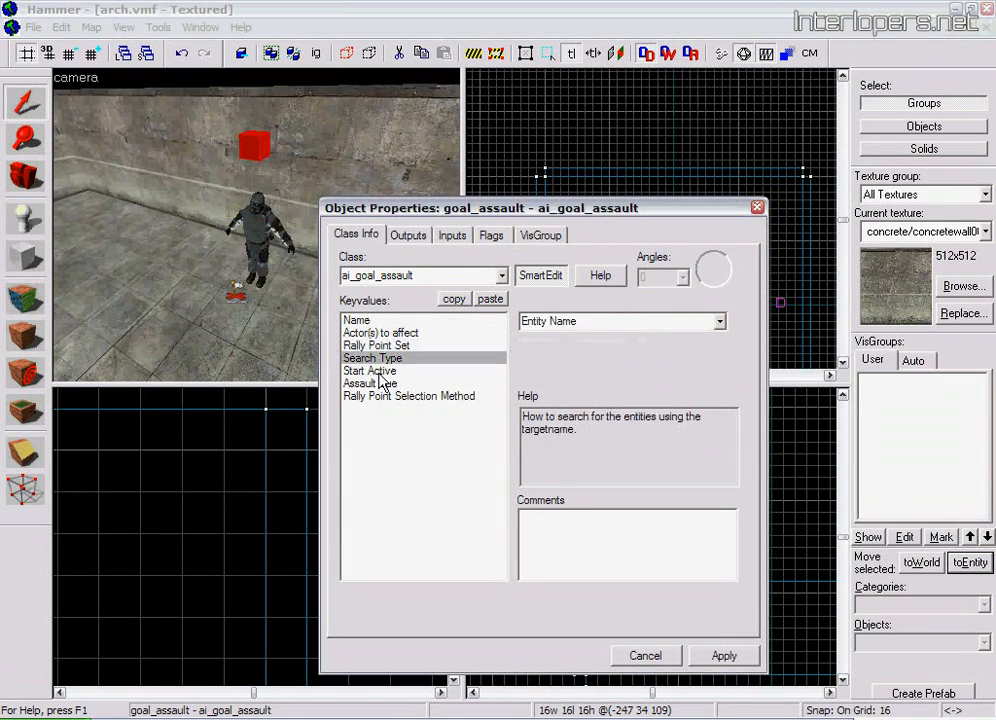
pyautogui.click(440, 370)
pyautogui.click(719, 321)
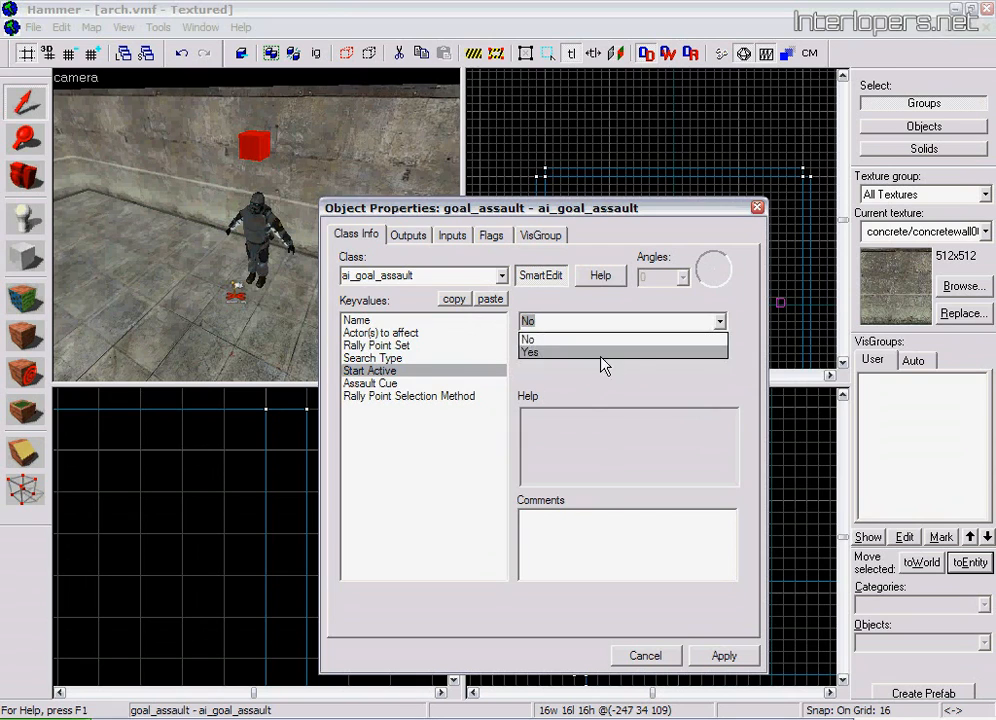
pyautogui.click(567, 353)
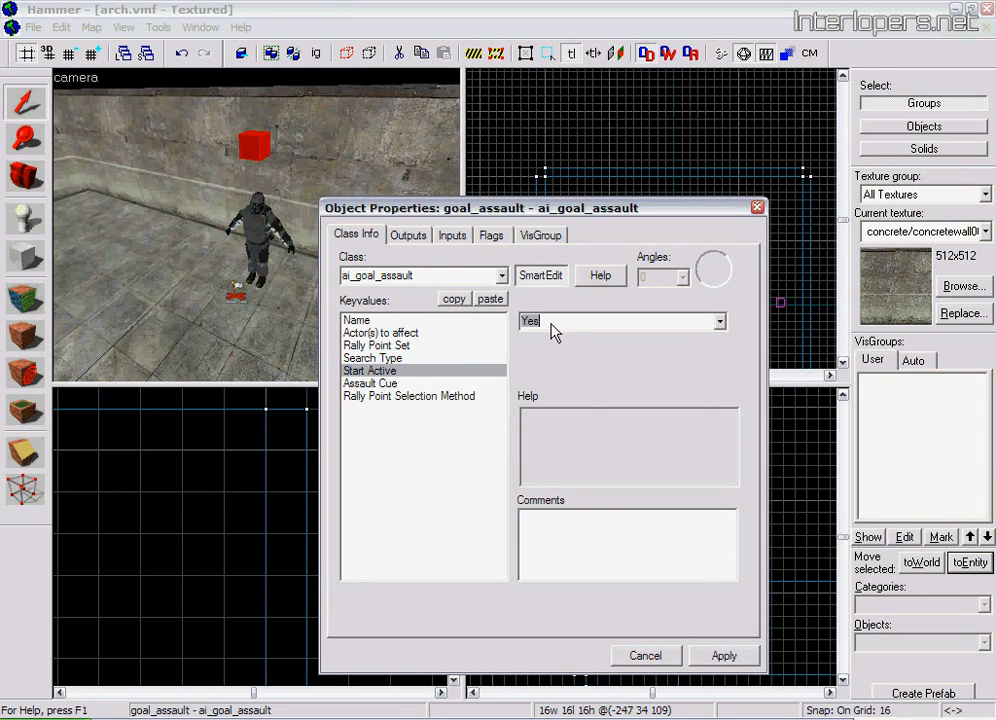
pyautogui.click(372, 383)
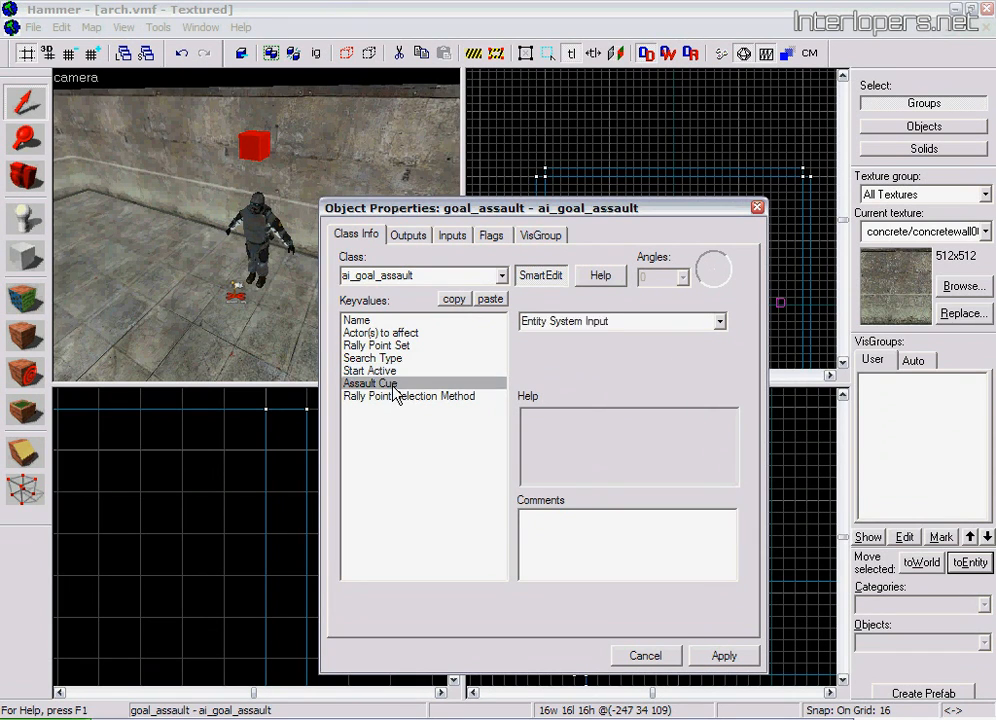
pyautogui.click(455, 397)
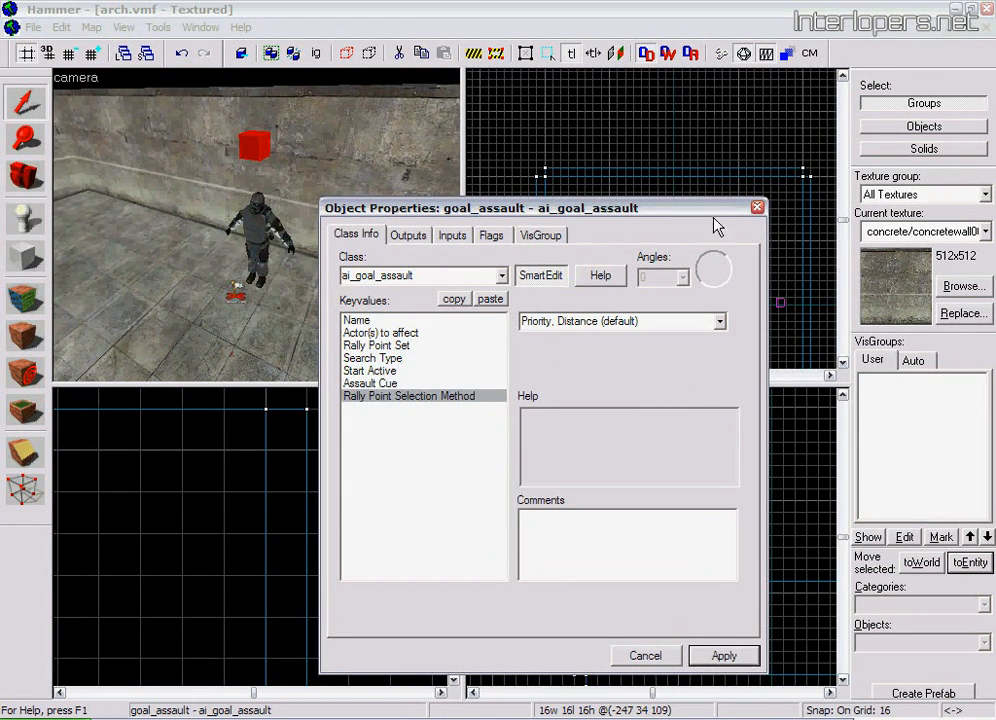
pyautogui.click(691, 193)
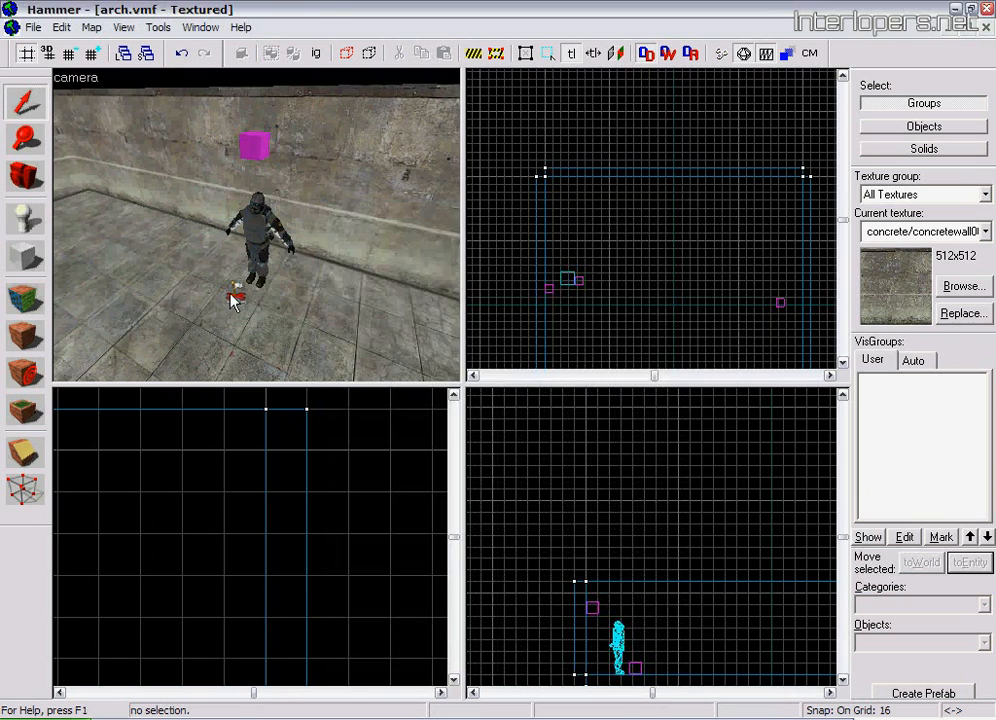
# Set the rally point's Assault Point property by picking the assault1 entity on the far side of the room
pyautogui.doubleClick(233, 298)
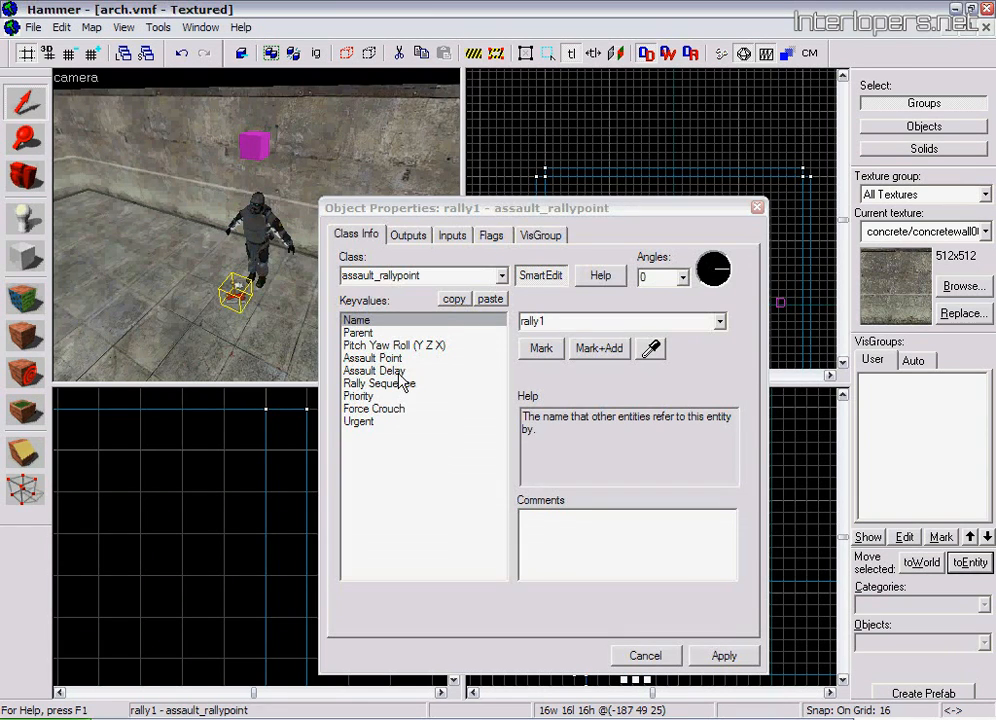
pyautogui.click(398, 358)
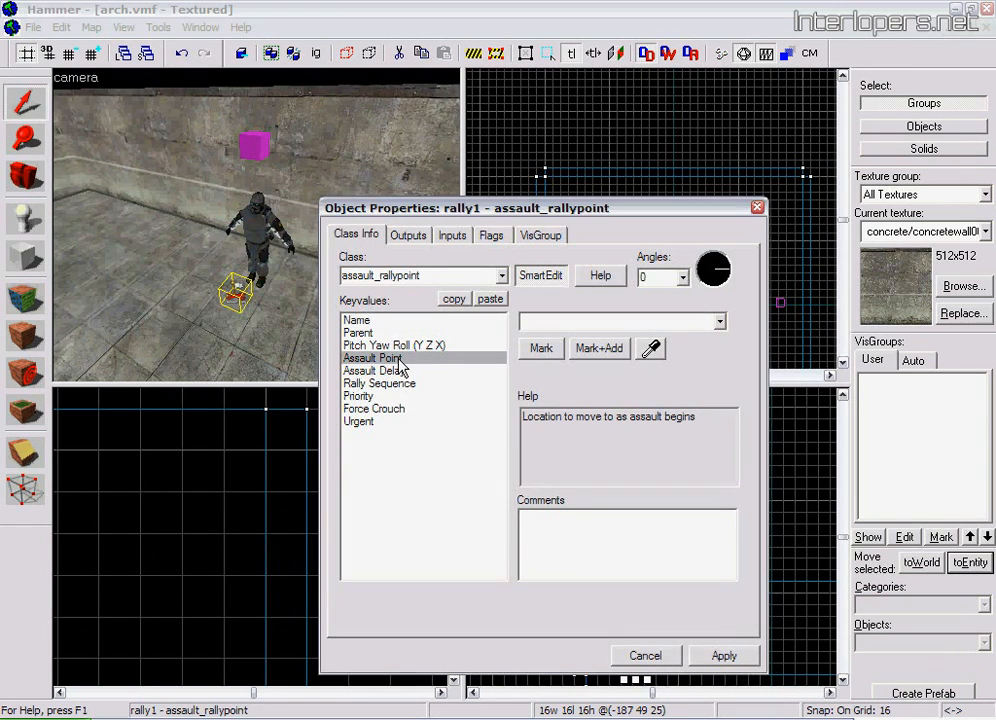
pyautogui.click(650, 350)
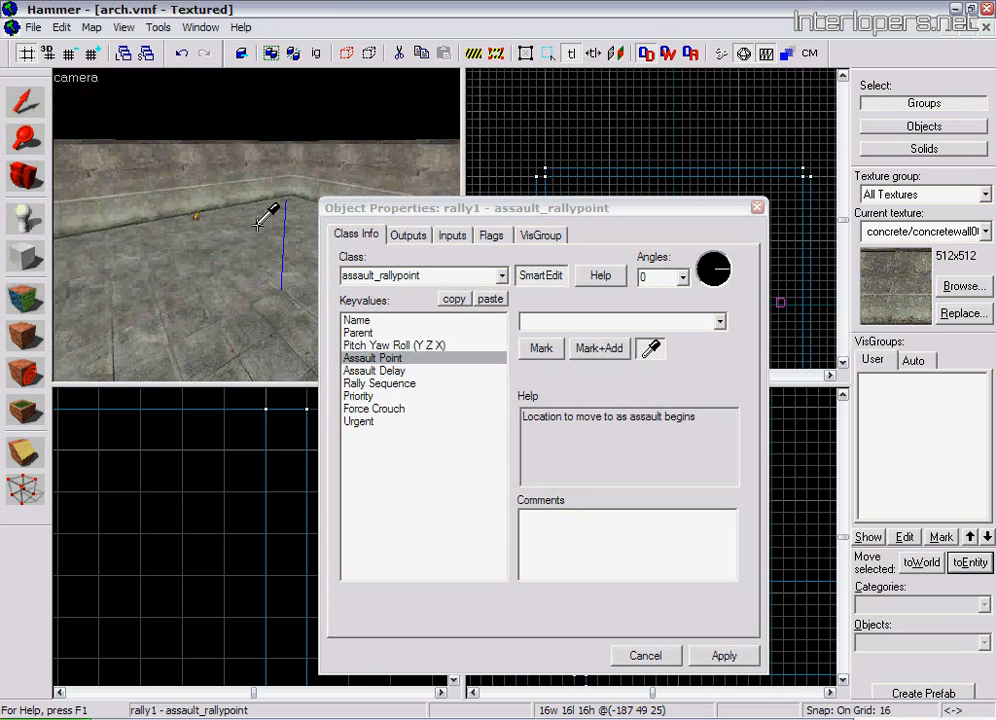
pyautogui.click(197, 217)
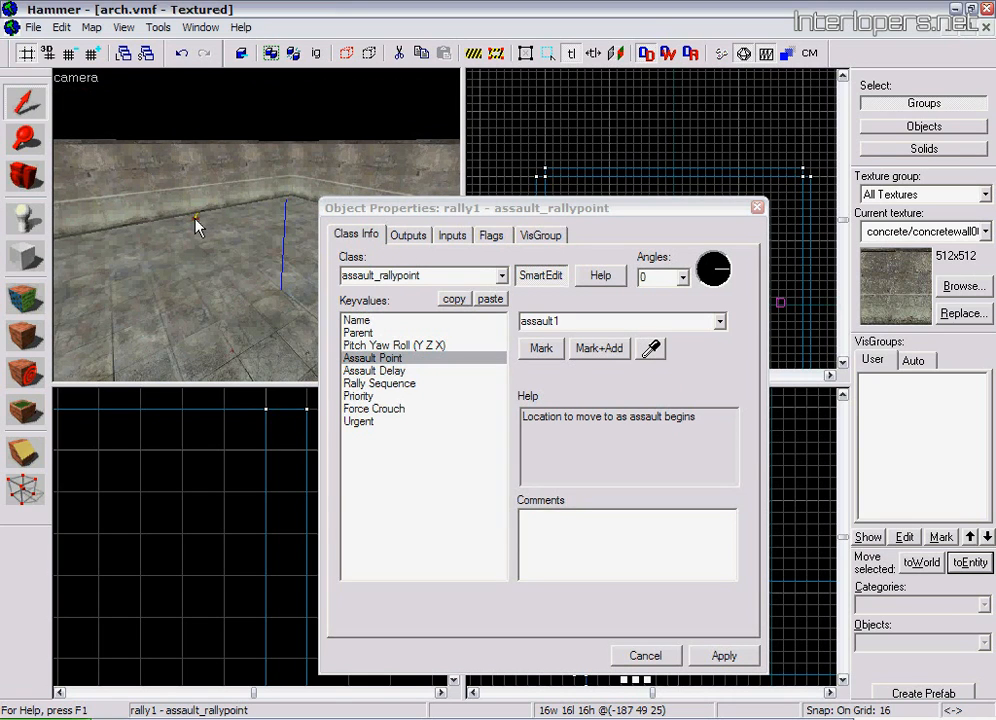
# Review the rally point's Assault Delay, Rally Sequence, Priority, Force Crouch and Urgent properties, then close its properties and deselect it
pyautogui.click(405, 371)
pyautogui.click(404, 384)
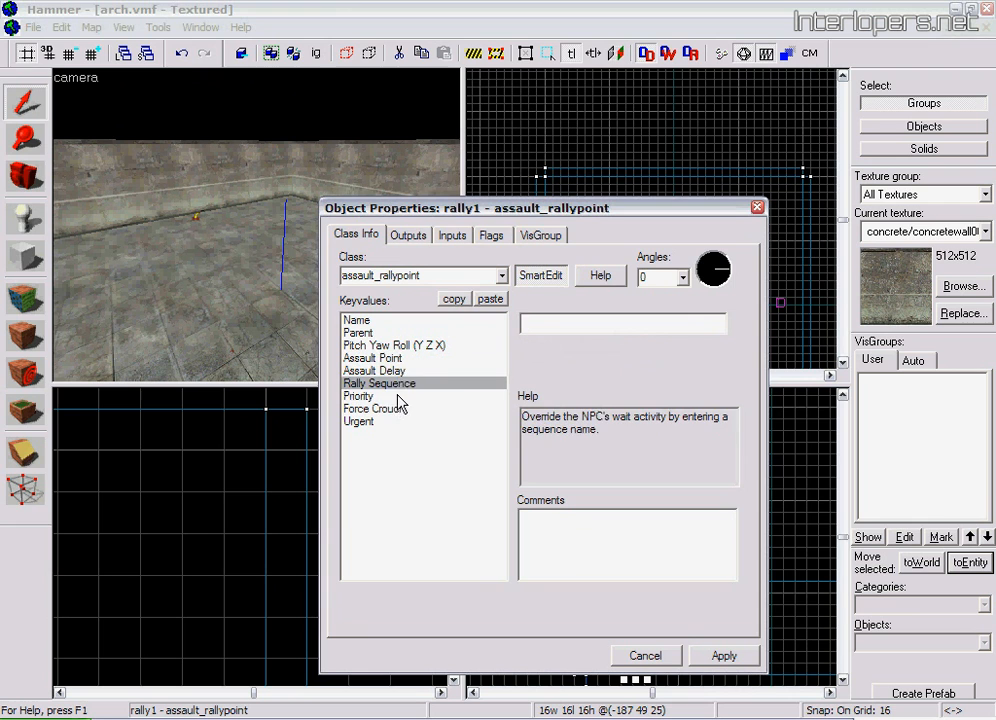
pyautogui.click(399, 397)
pyautogui.click(400, 410)
pyautogui.click(400, 421)
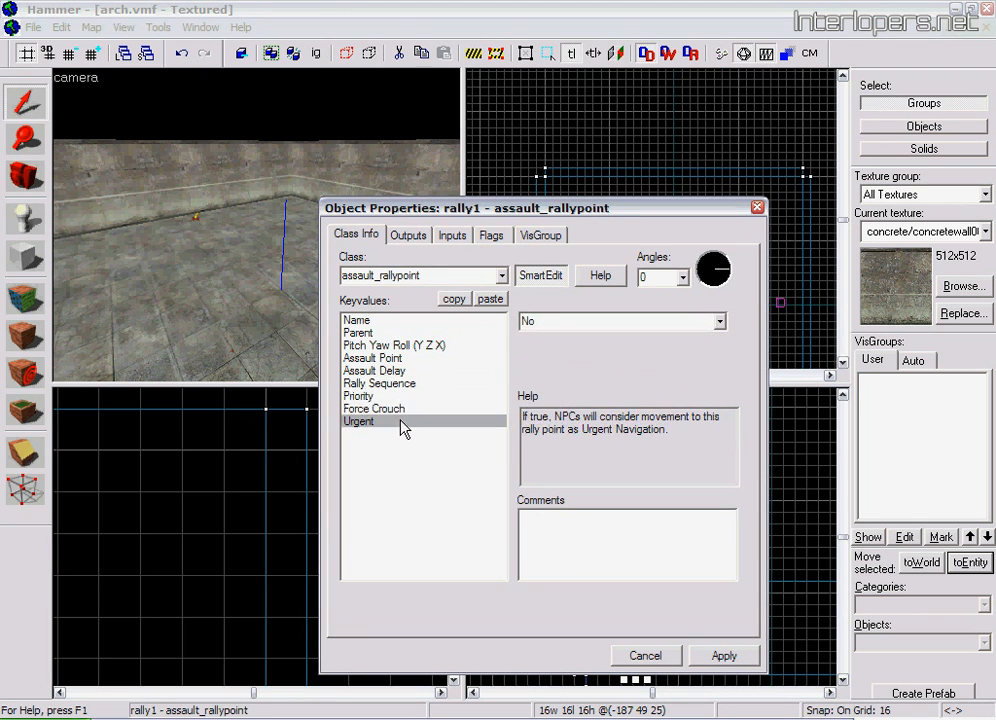
pyautogui.click(758, 208)
pyautogui.click(667, 125)
# Examine the assault point's properties from Assault time out and Clear on contact with enemies through Strict?, then close them and deselect the entity
pyautogui.click(25, 175)
pyautogui.moveTo(271, 232)
pyautogui.mouseDown()
pyautogui.moveTo(250, 219)
pyautogui.moveTo(258, 231)
pyautogui.mouseUp()
pyautogui.click(22, 102)
pyautogui.doubleClick(225, 222)
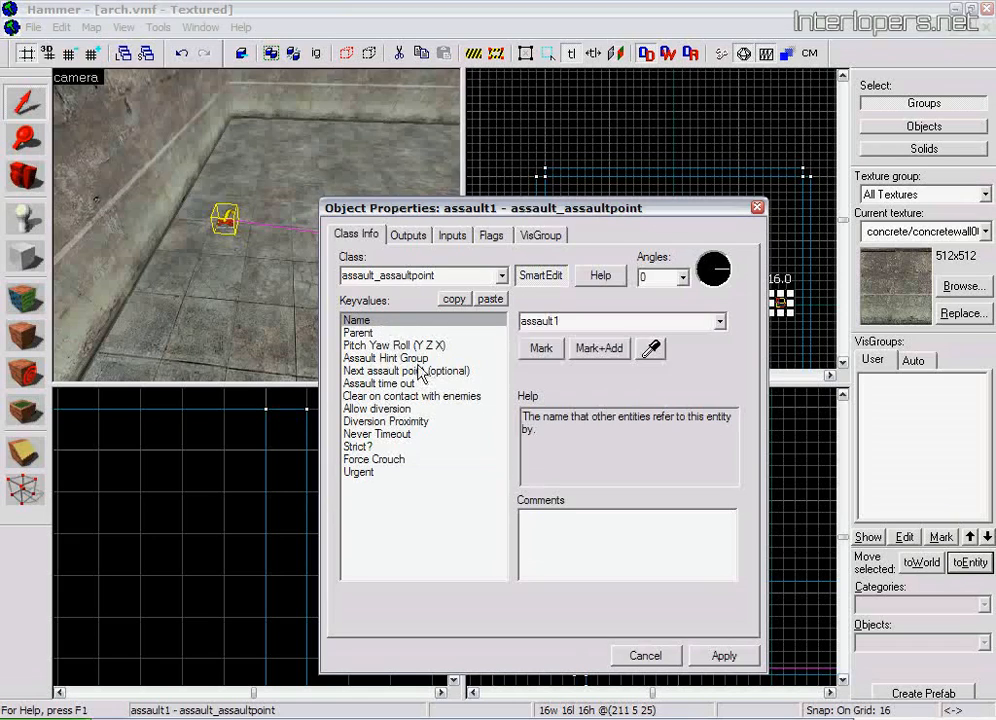
pyautogui.click(422, 384)
pyautogui.click(432, 396)
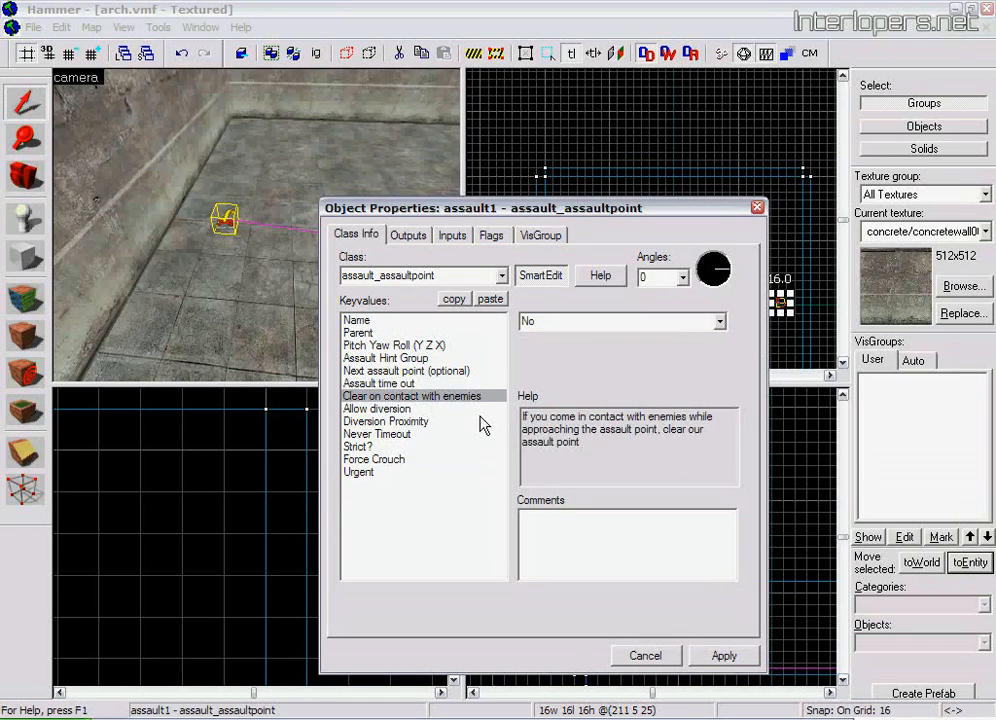
pyautogui.click(719, 322)
pyautogui.click(718, 323)
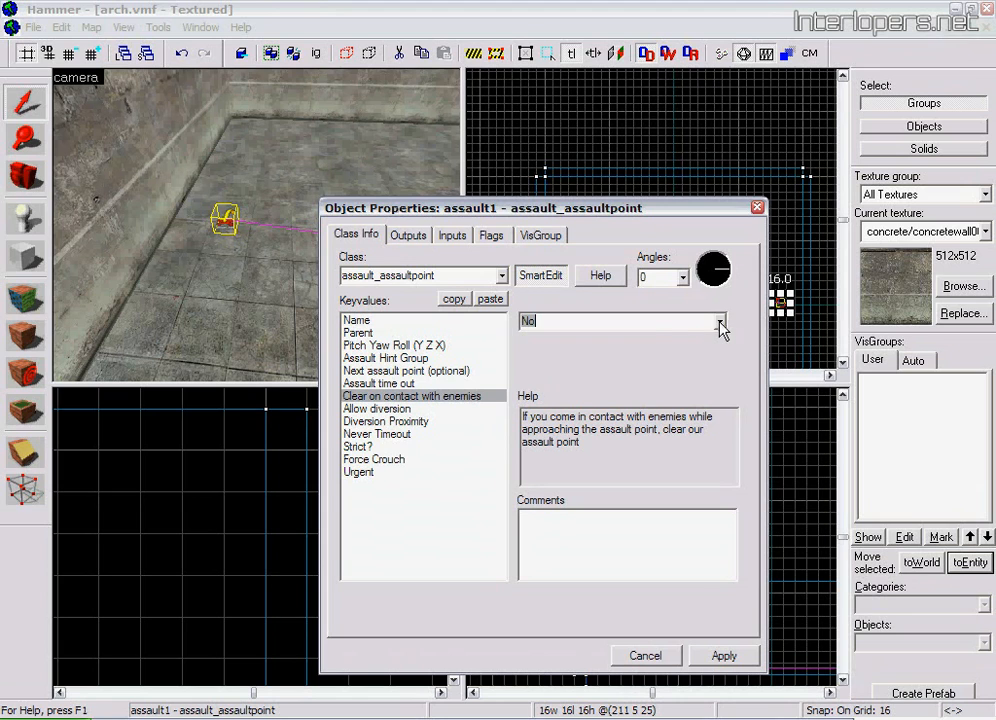
pyautogui.click(408, 410)
pyautogui.click(405, 422)
pyautogui.click(400, 434)
pyautogui.click(395, 446)
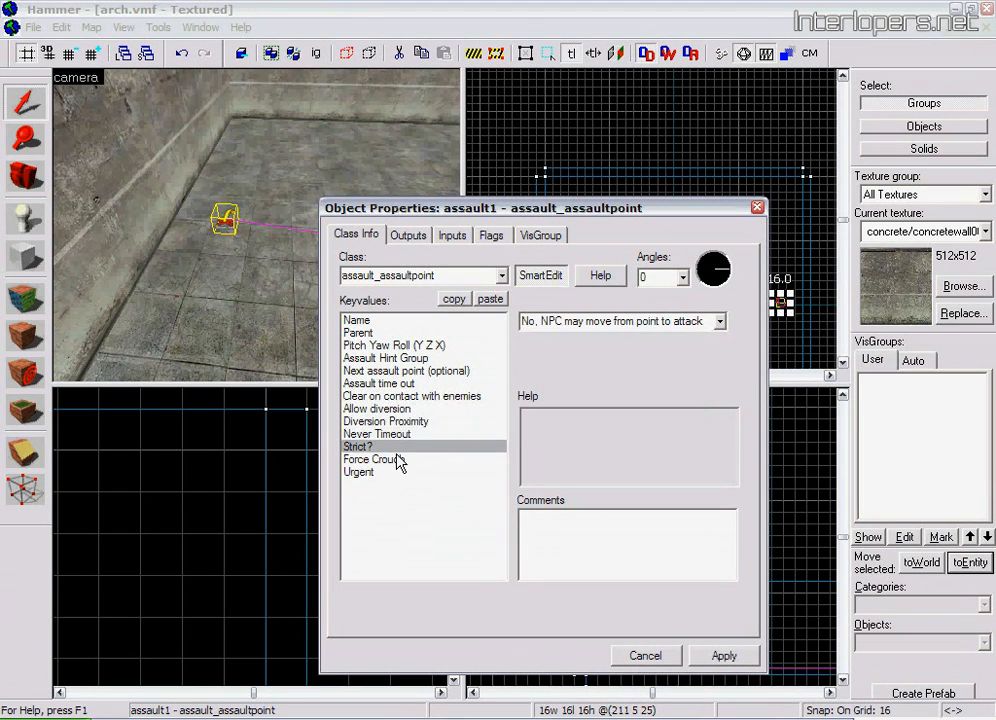
pyautogui.click(760, 210)
pyautogui.click(683, 143)
# Filter the texture browser by trigger and make tools/toolstrigger the current texture for a new block
pyautogui.click(20, 178)
pyautogui.moveTo(250, 224)
pyautogui.mouseDown()
pyautogui.moveTo(268, 223)
pyautogui.moveTo(266, 244)
pyautogui.moveTo(249, 222)
pyautogui.moveTo(265, 231)
pyautogui.moveTo(256, 232)
pyautogui.mouseUp()
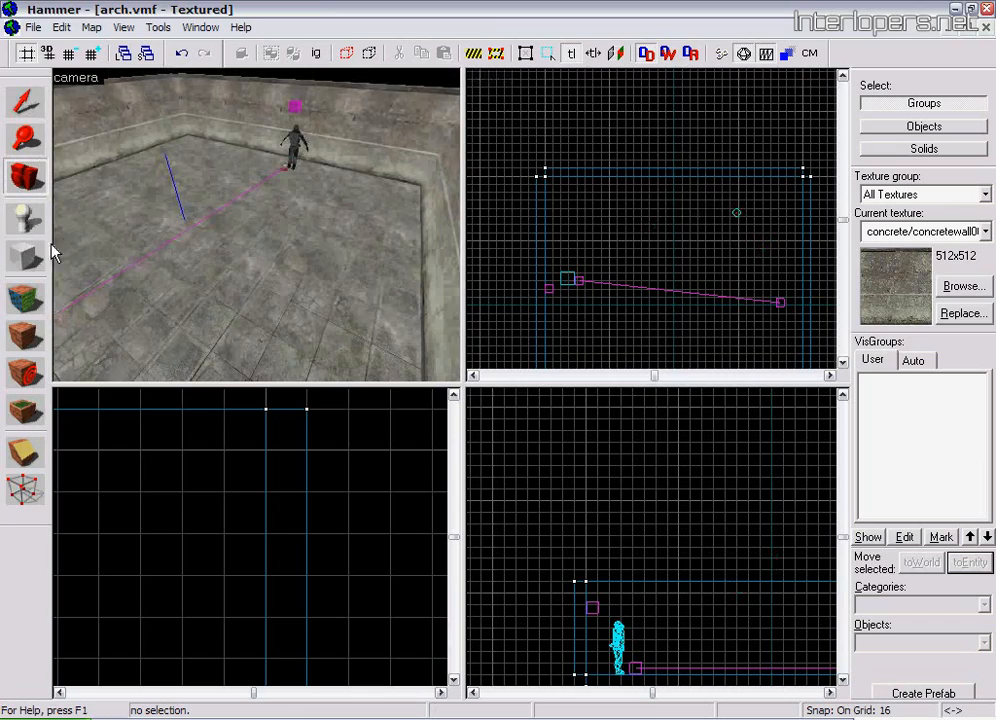
pyautogui.click(40, 254)
pyautogui.click(962, 287)
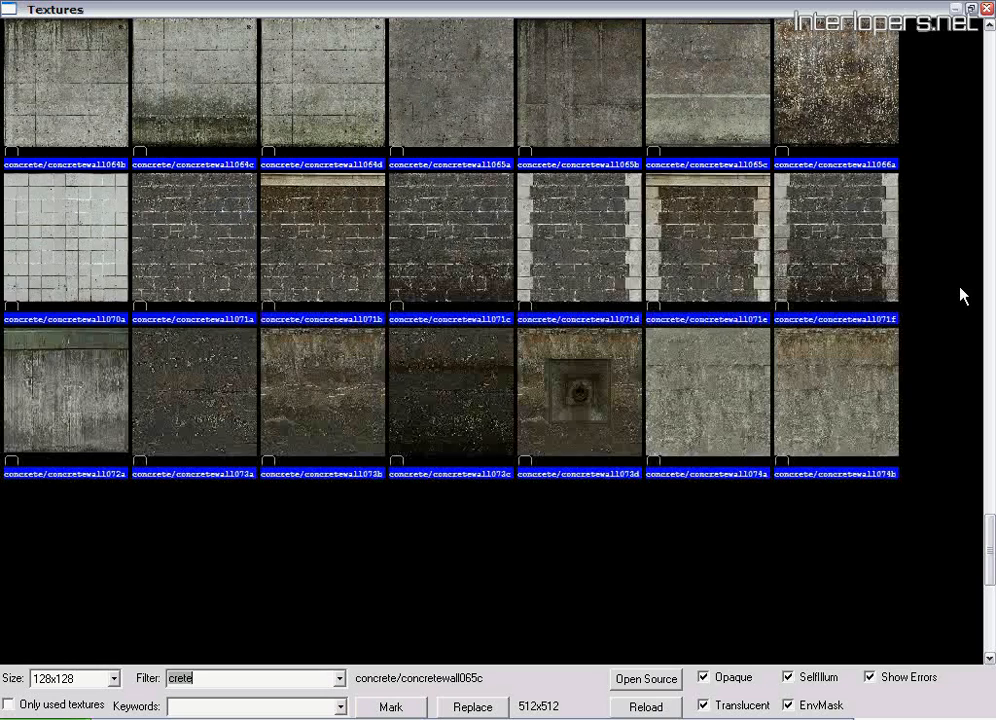
pyautogui.write('treigger')
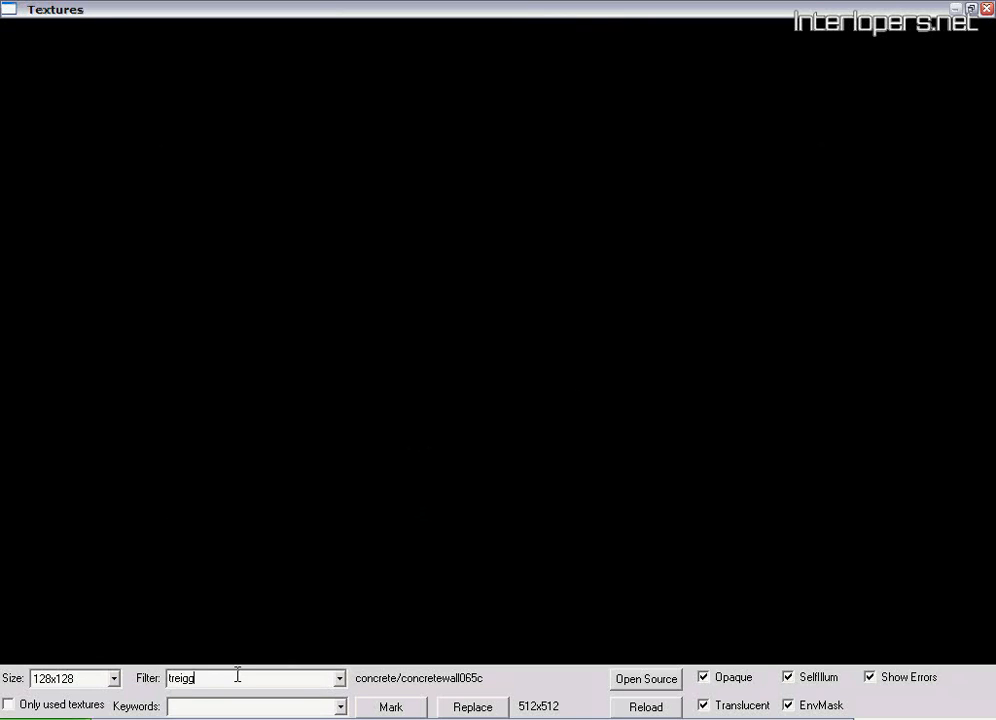
pyautogui.press('BackSpace')
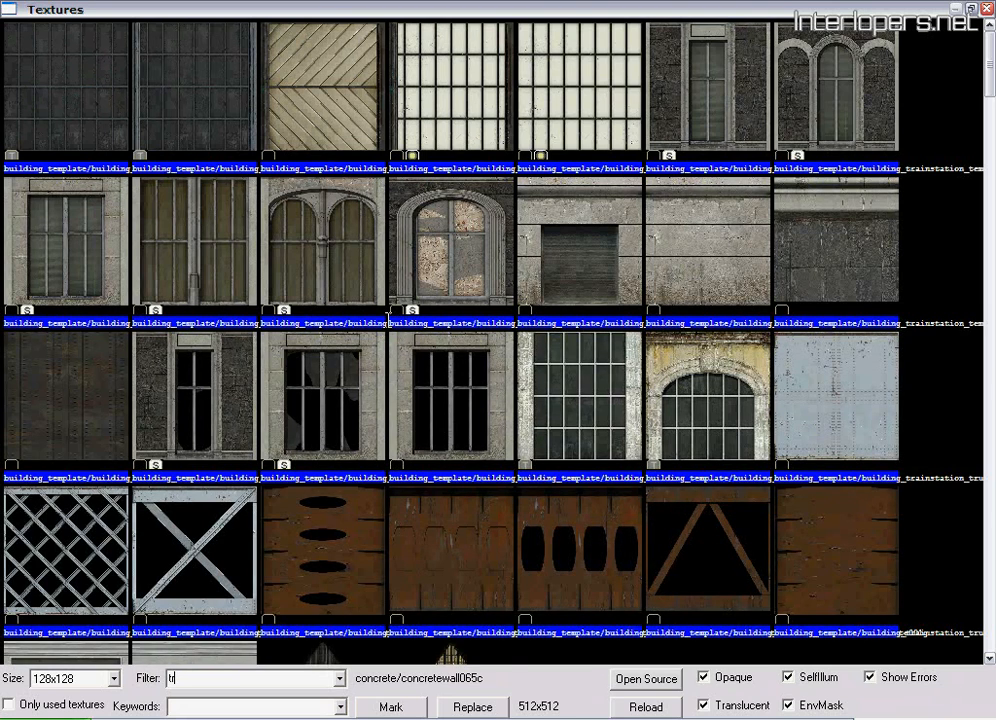
pyautogui.write('igger')
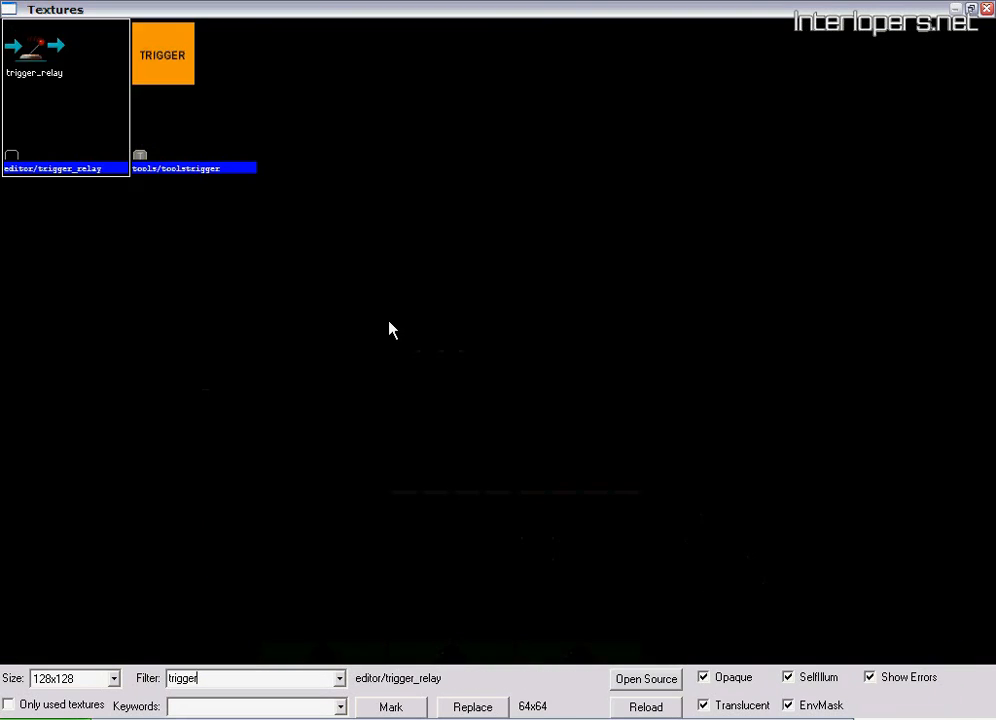
pyautogui.doubleClick(135, 82)
# Create a trigger-textured block 80 by 32 units and 16 units high on the floor, away from the soldier's assault path
pyautogui.scroll(3, 636, 320)
pyautogui.moveTo(625, 282); pyautogui.dragTo(698, 318)
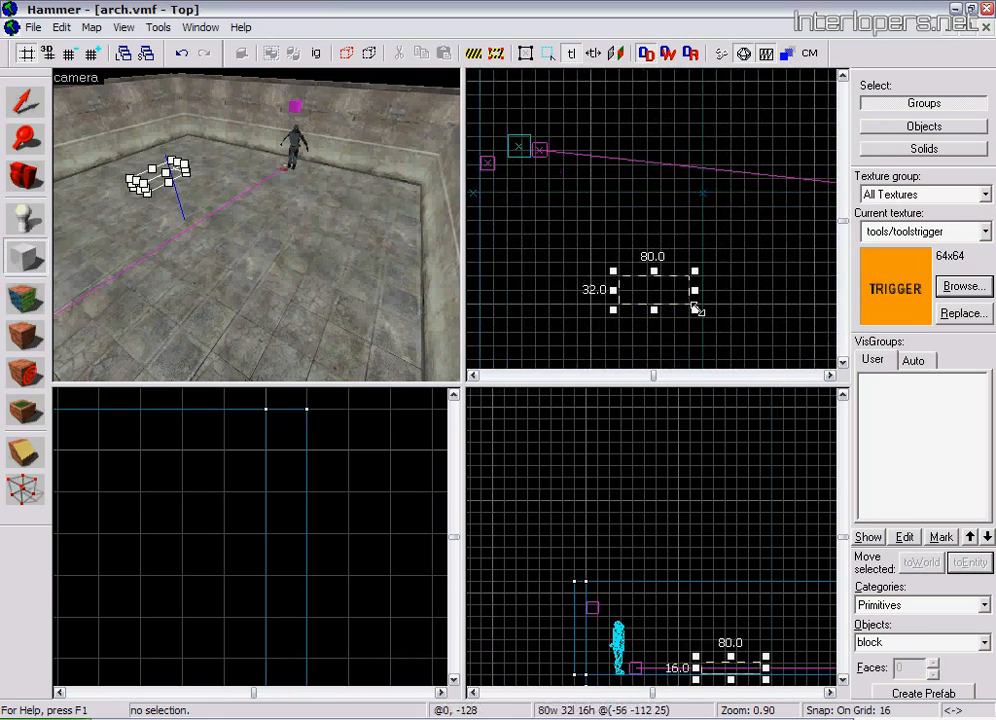
pyautogui.press('Return')
# Tie the trigger block to an entity of class trigger_once and apply the change
pyautogui.click(28, 101)
pyautogui.hotkey('ctrl', 't')
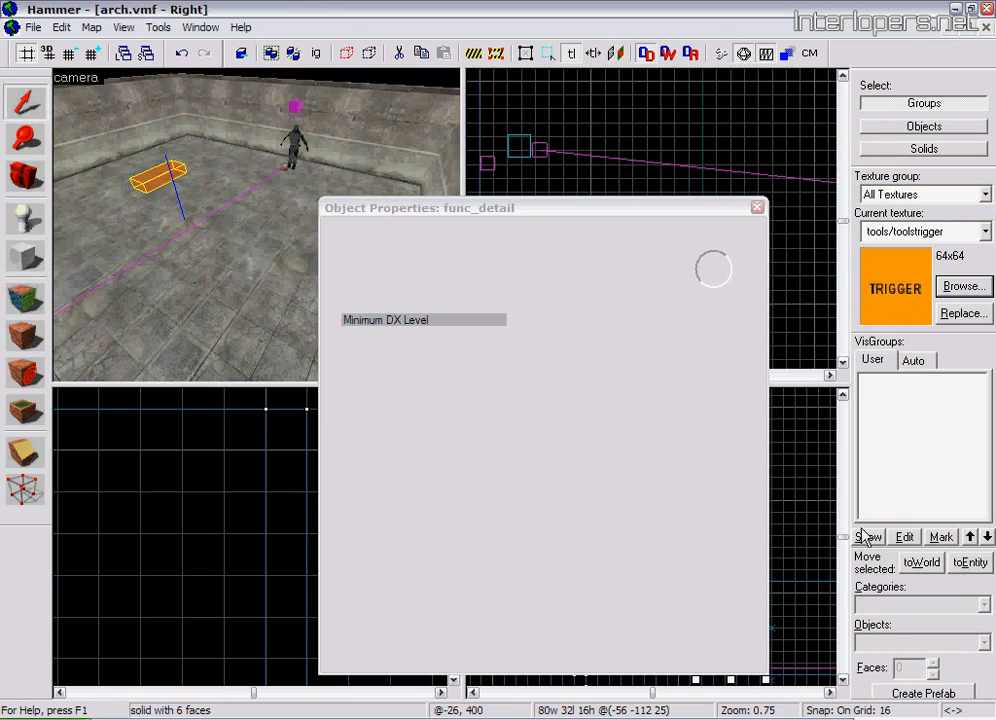
pyautogui.moveTo(428, 279); pyautogui.dragTo(332, 279)
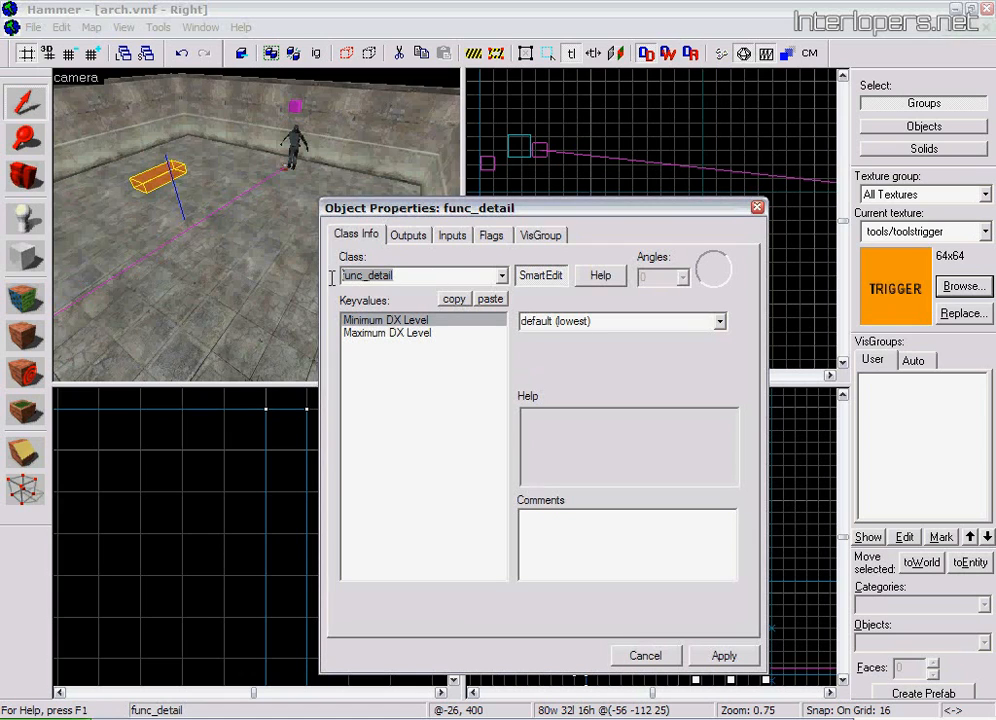
pyautogui.write('trigger_once')
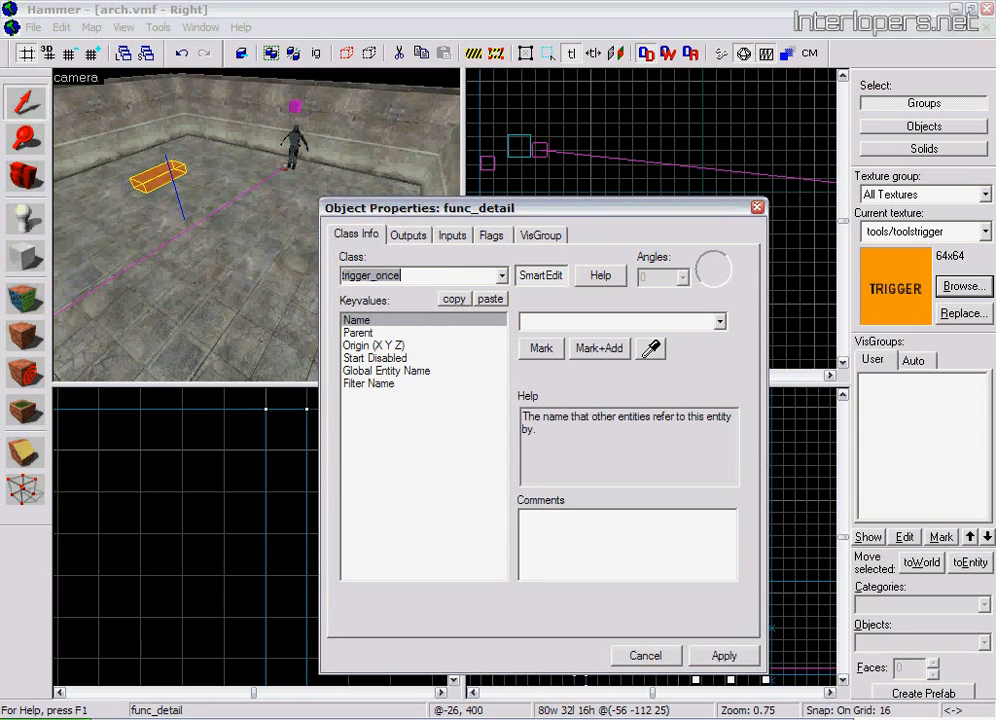
pyautogui.click(724, 656)
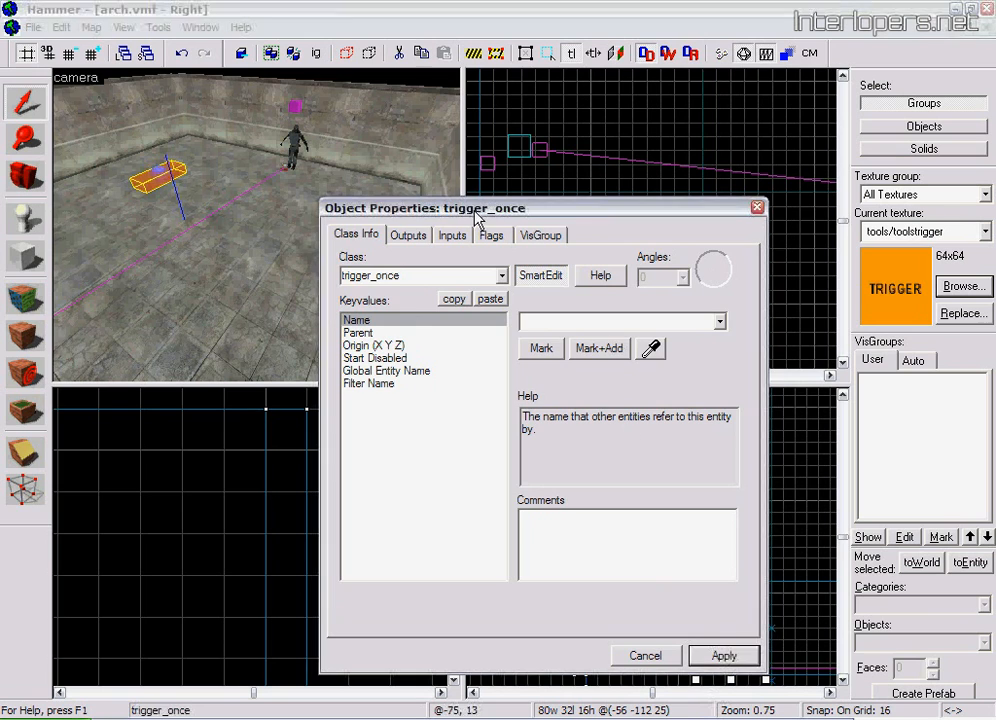
# Add an OnTrigger output to the trigger_once and pick the goal_assault entity above the soldier as its target
pyautogui.click(409, 236)
pyautogui.click(449, 611)
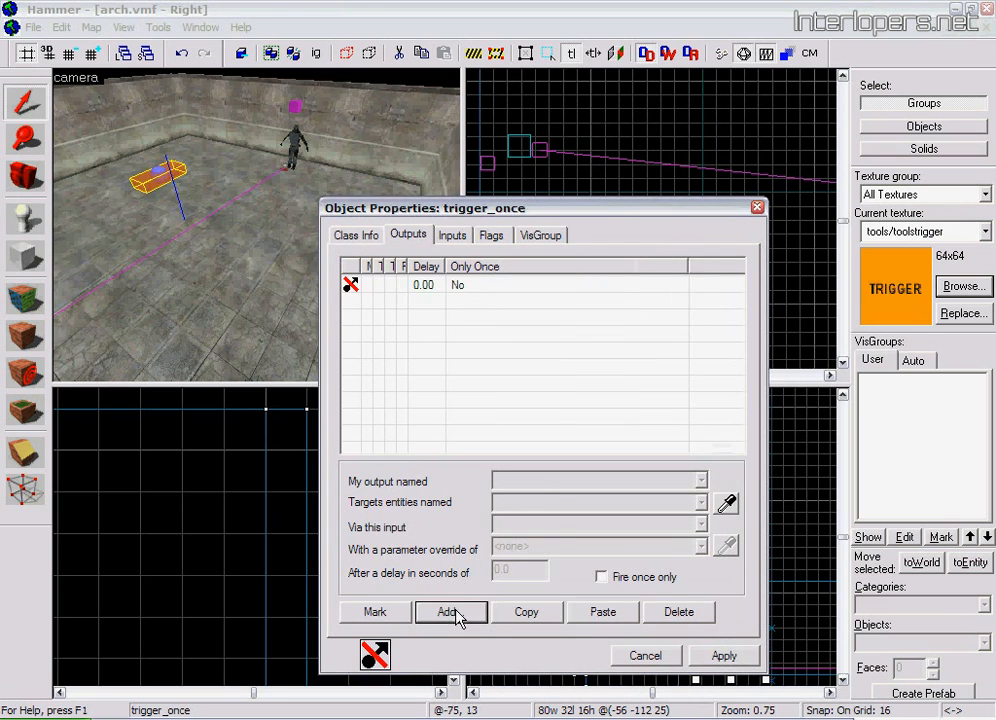
pyautogui.click(701, 480)
pyautogui.click(646, 511)
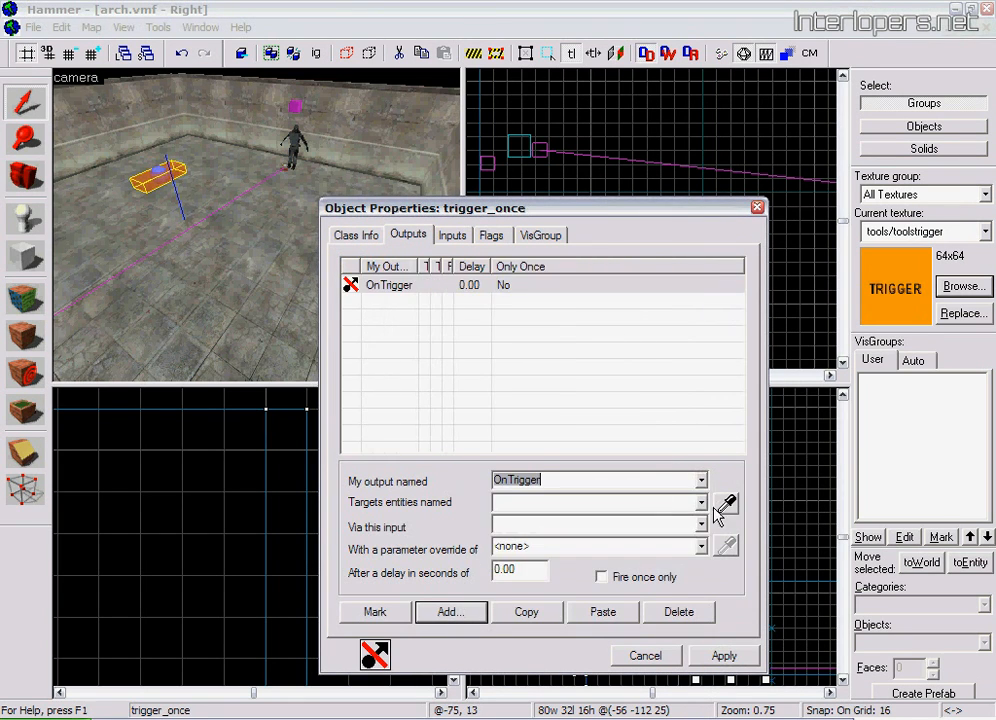
pyautogui.click(727, 506)
pyautogui.click(295, 106)
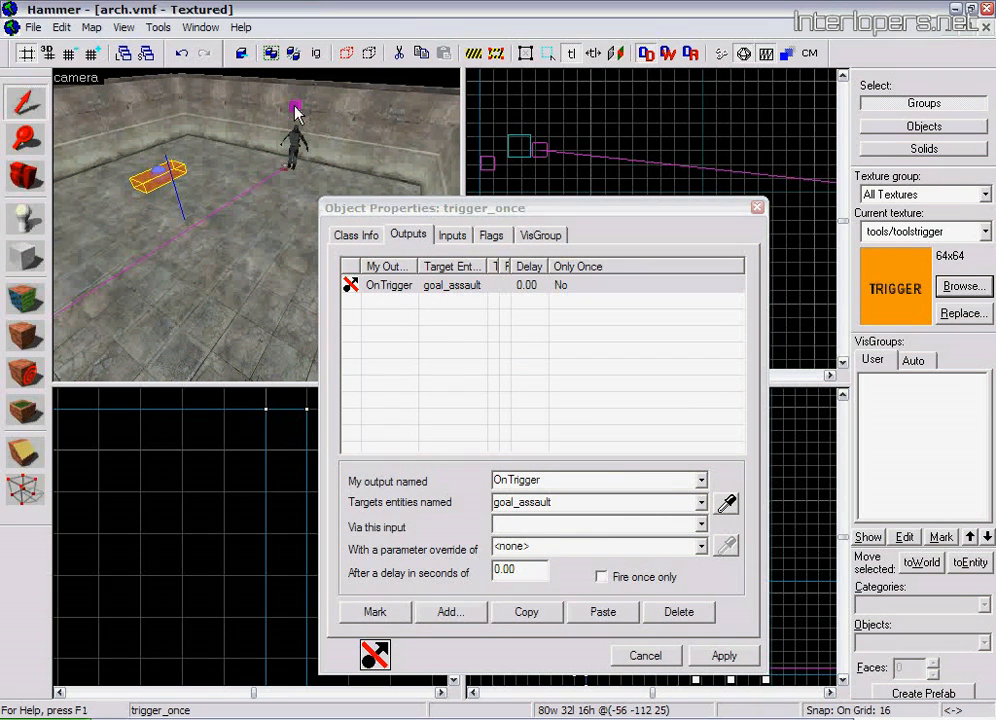
# Set the output's target input to BeginAssault, apply it, close the properties and deselect the trigger
pyautogui.click(701, 524)
pyautogui.moveTo(702, 573)
pyautogui.mouseDown()
pyautogui.moveTo(704, 598)
pyautogui.moveTo(706, 563)
pyautogui.mouseUp()
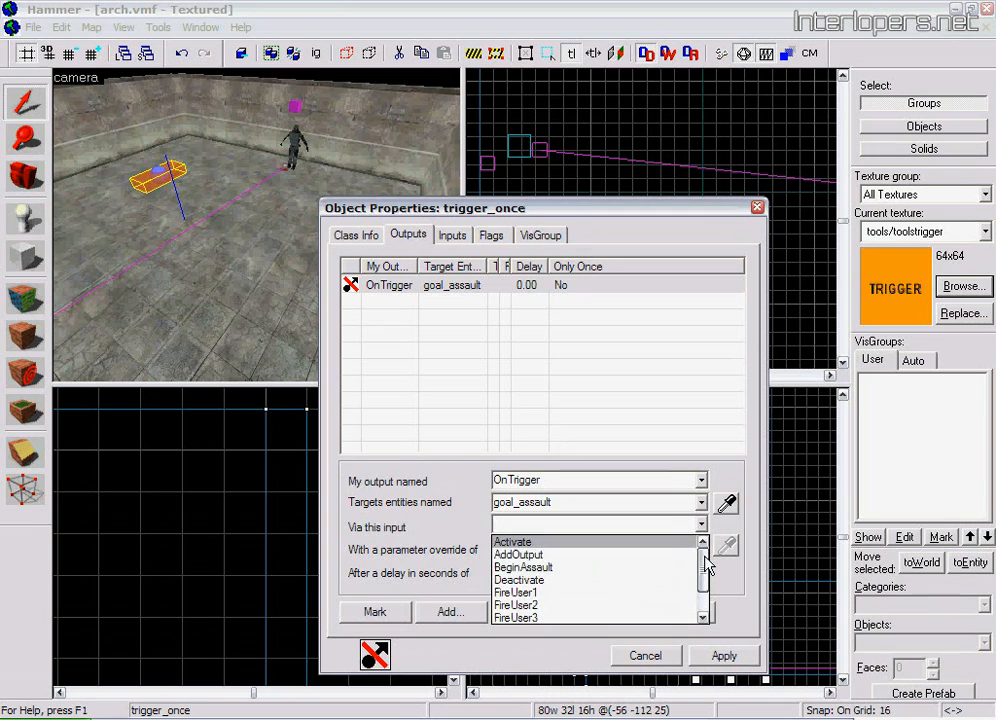
pyautogui.click(647, 567)
pyautogui.click(724, 655)
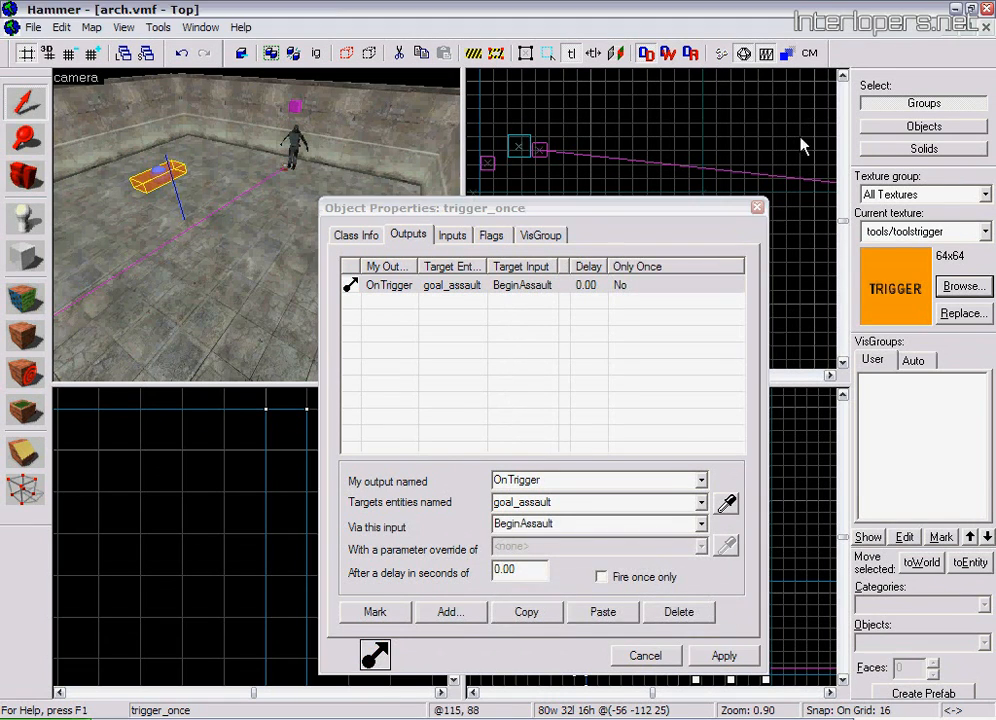
pyautogui.click(757, 210)
pyautogui.press('Escape')
pyautogui.click(23, 179)
pyautogui.moveTo(250, 222)
pyautogui.mouseDown()
pyautogui.moveTo(263, 224)
pyautogui.moveTo(205, 222)
pyautogui.moveTo(302, 229)
pyautogui.mouseUp()
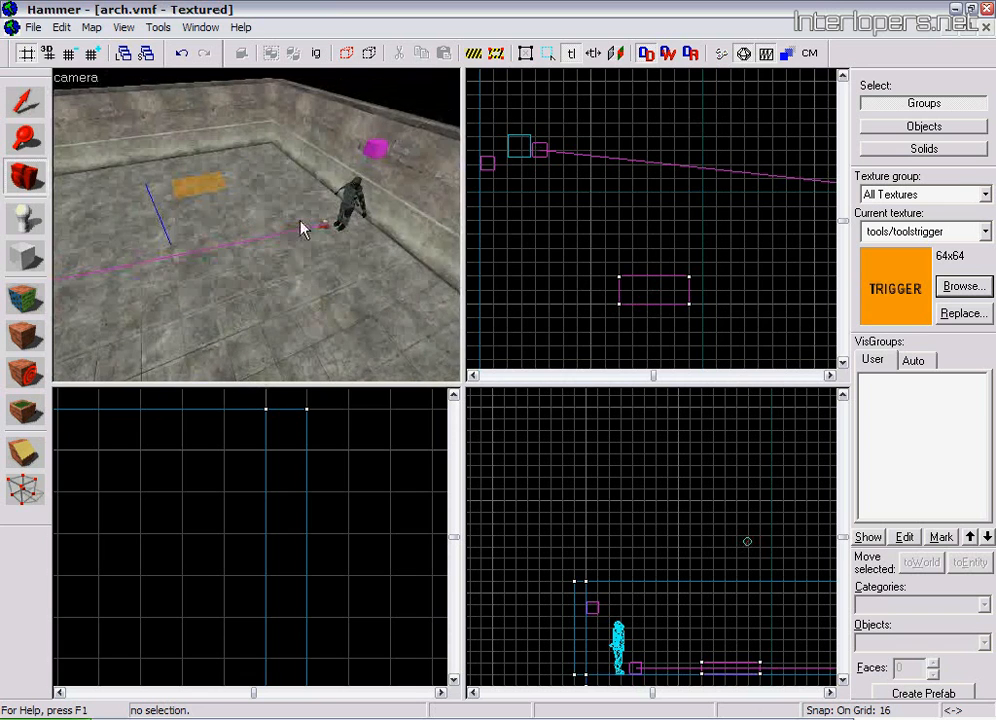